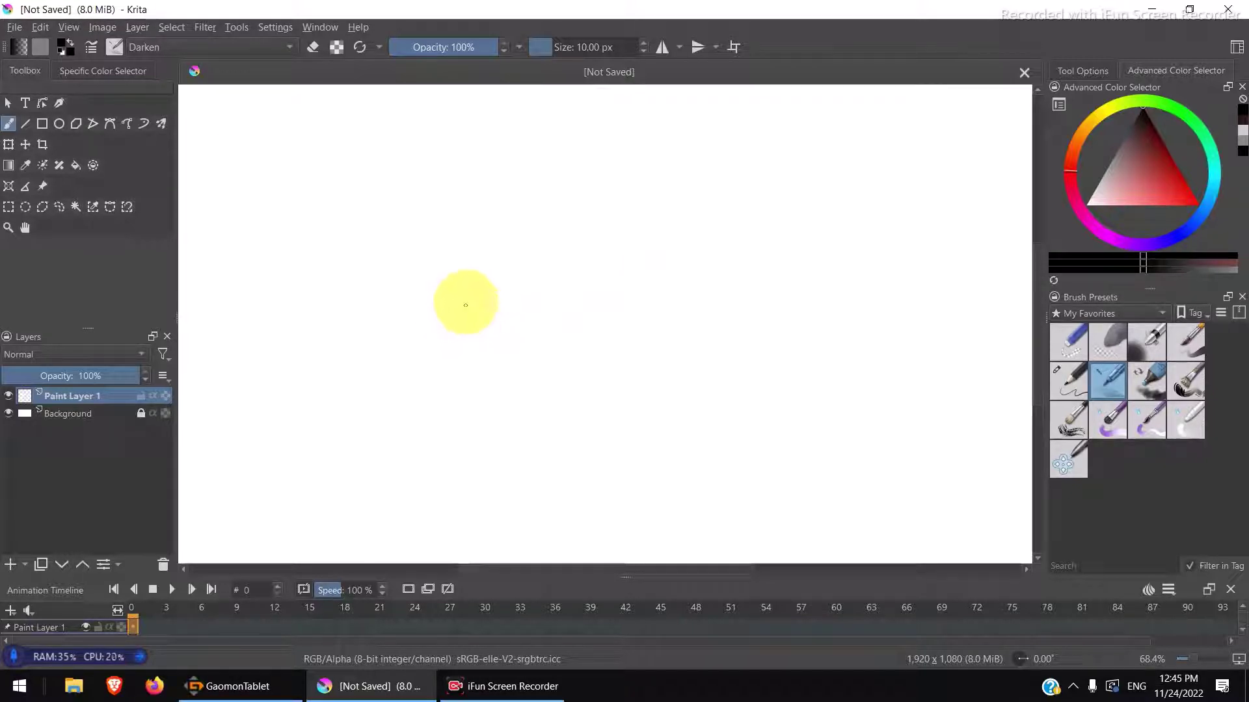
# Step: Mark the left and right corners of the box's top face with small pencil dots
pyautogui.click(463, 280)
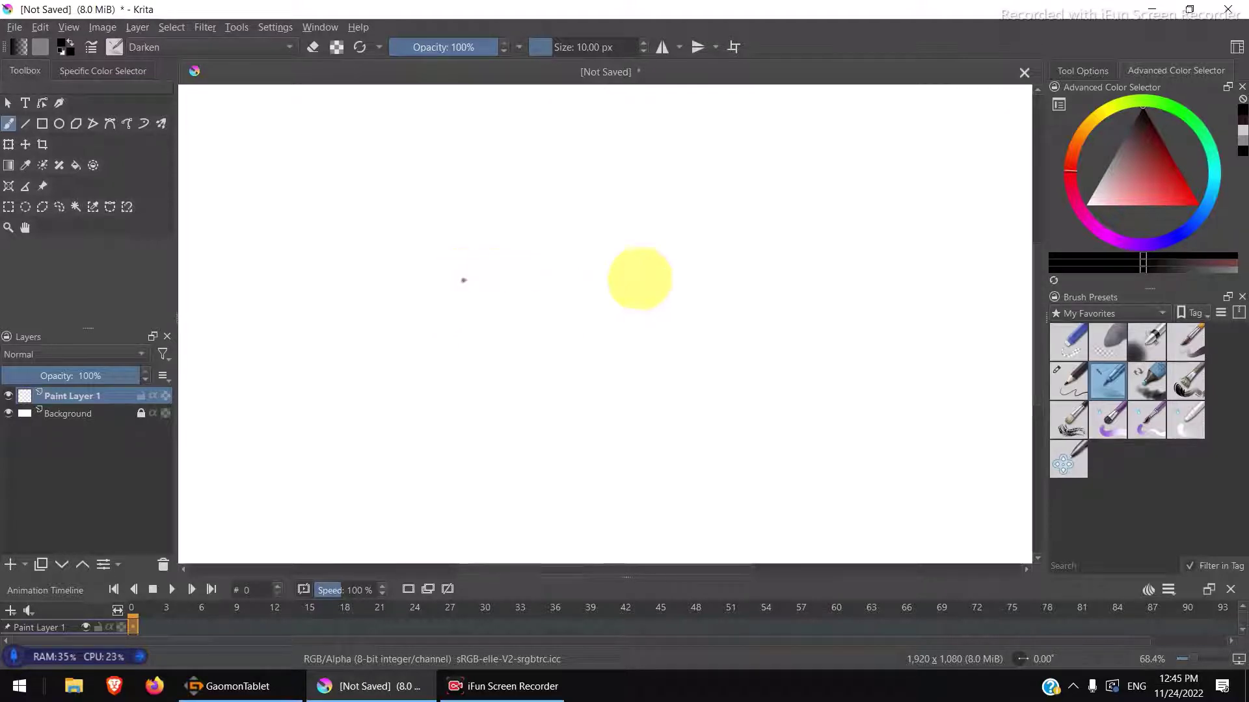
pyautogui.click(685, 279)
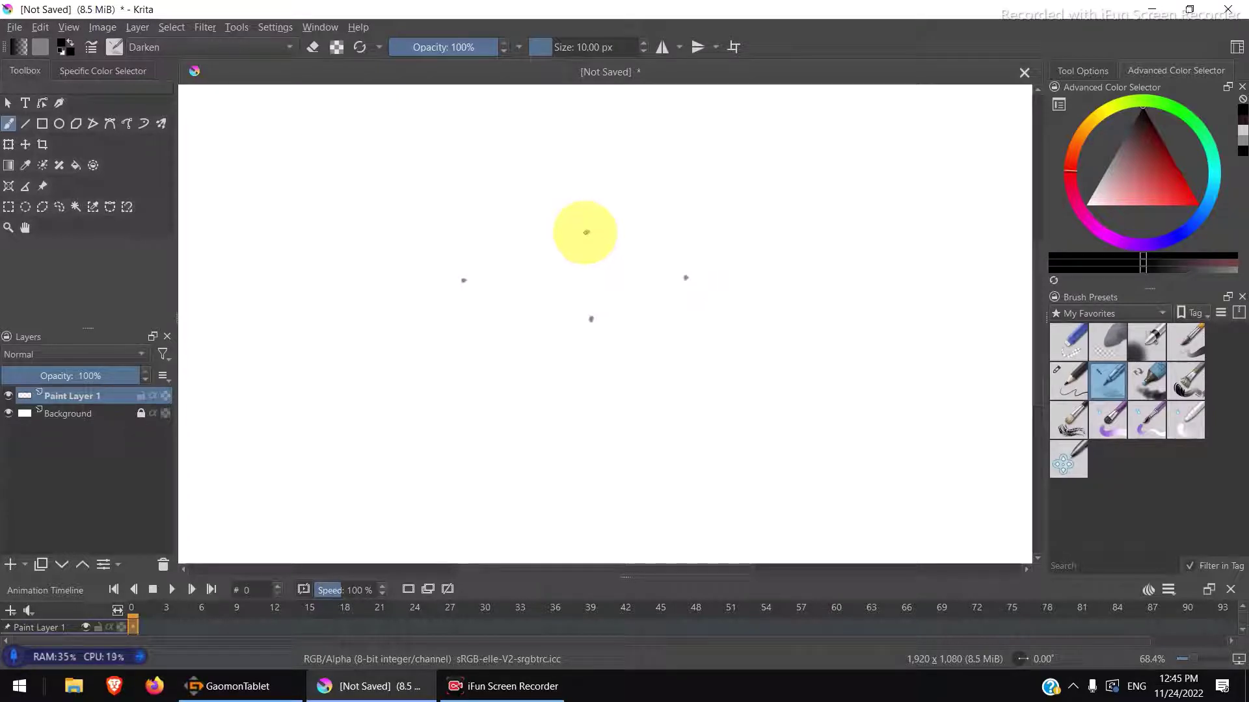
# Step: Sketch the diamond's upper-left, lower-left and lower-right edges, undoing the stray strokes
pyautogui.moveTo(585, 233); pyautogui.dragTo(475, 280)
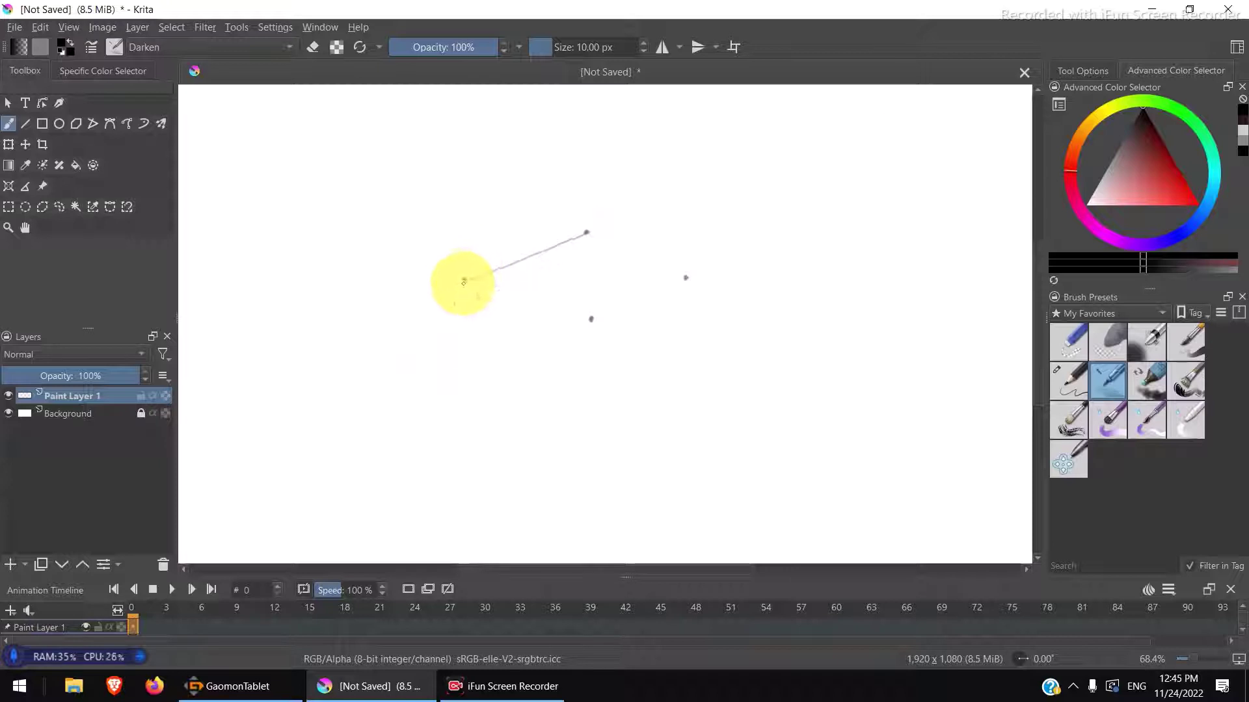
pyautogui.moveTo(475, 279)
pyautogui.mouseDown()
pyautogui.moveTo(462, 283)
pyautogui.moveTo(516, 305)
pyautogui.mouseUp()
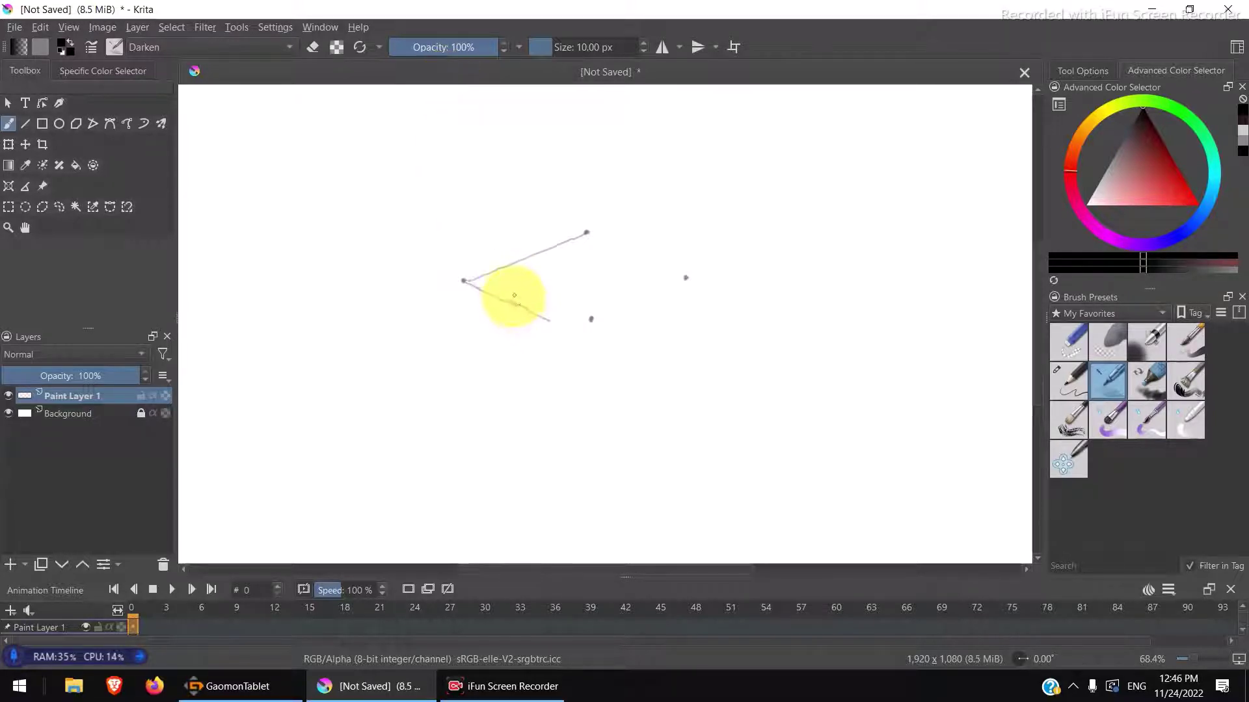
pyautogui.hotkey('ctrl', 'z')
pyautogui.moveTo(518, 301); pyautogui.dragTo(581, 322)
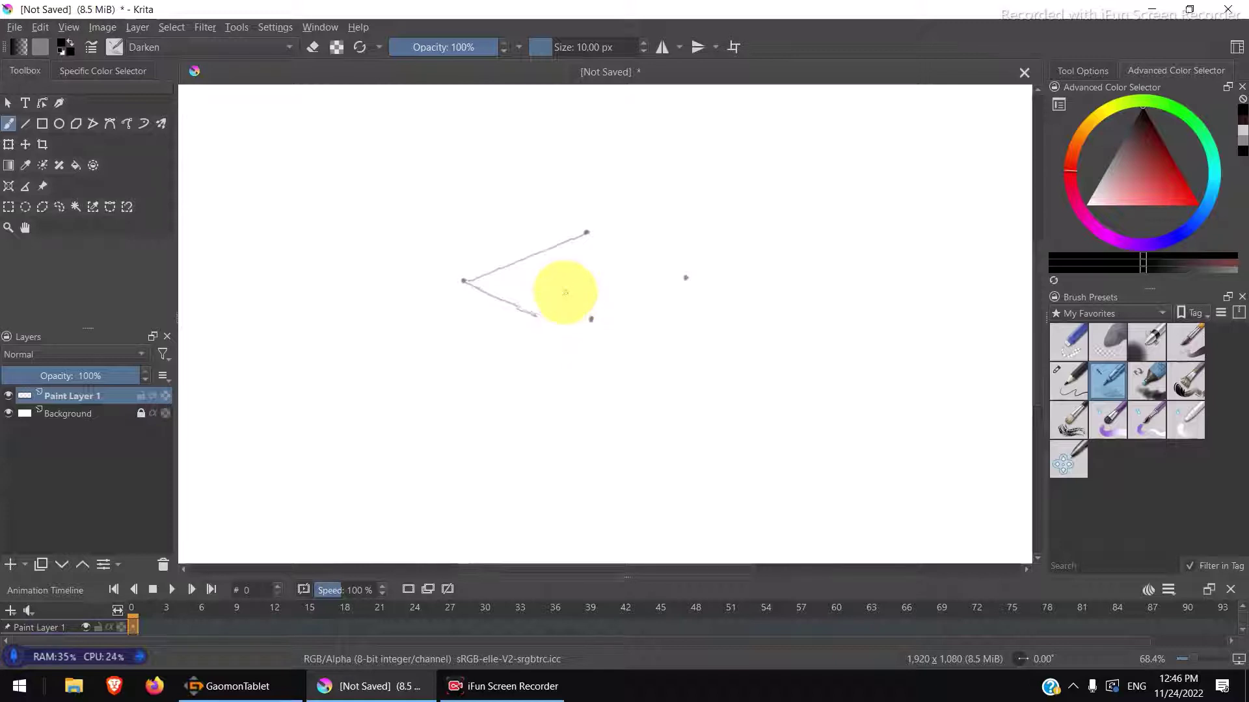
pyautogui.hotkey('ctrl', 'z')
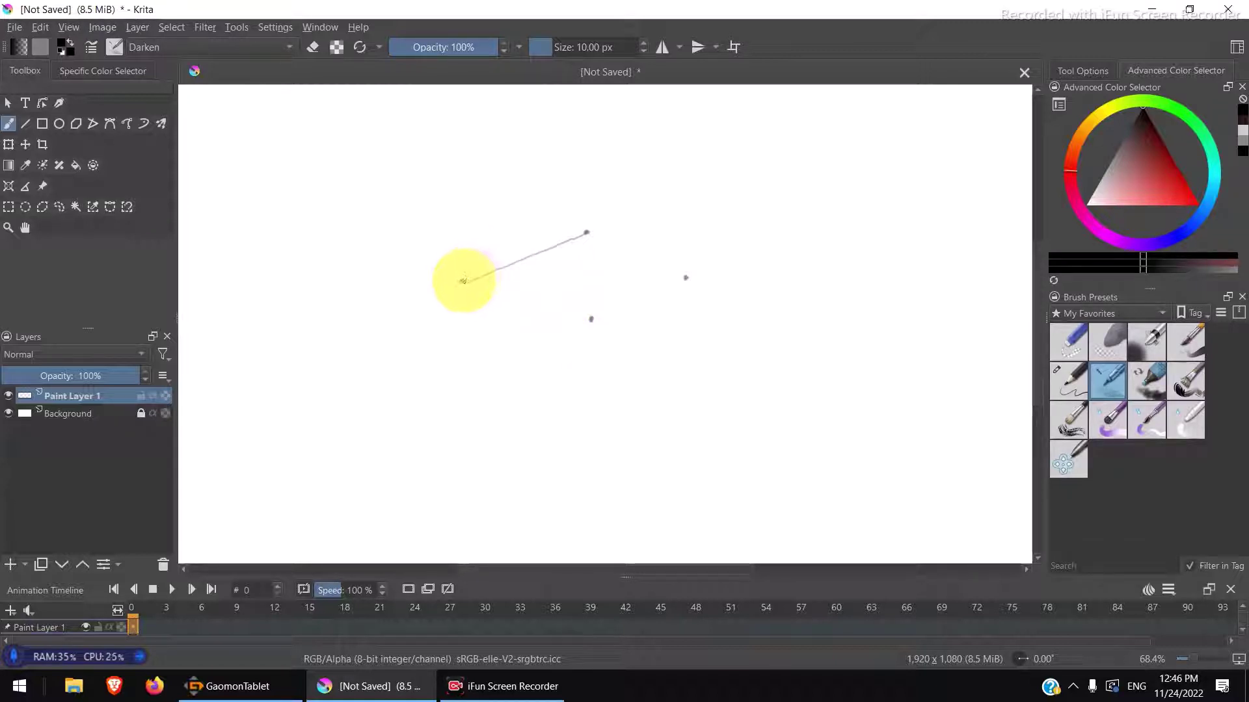
pyautogui.moveTo(463, 281); pyautogui.dragTo(591, 318)
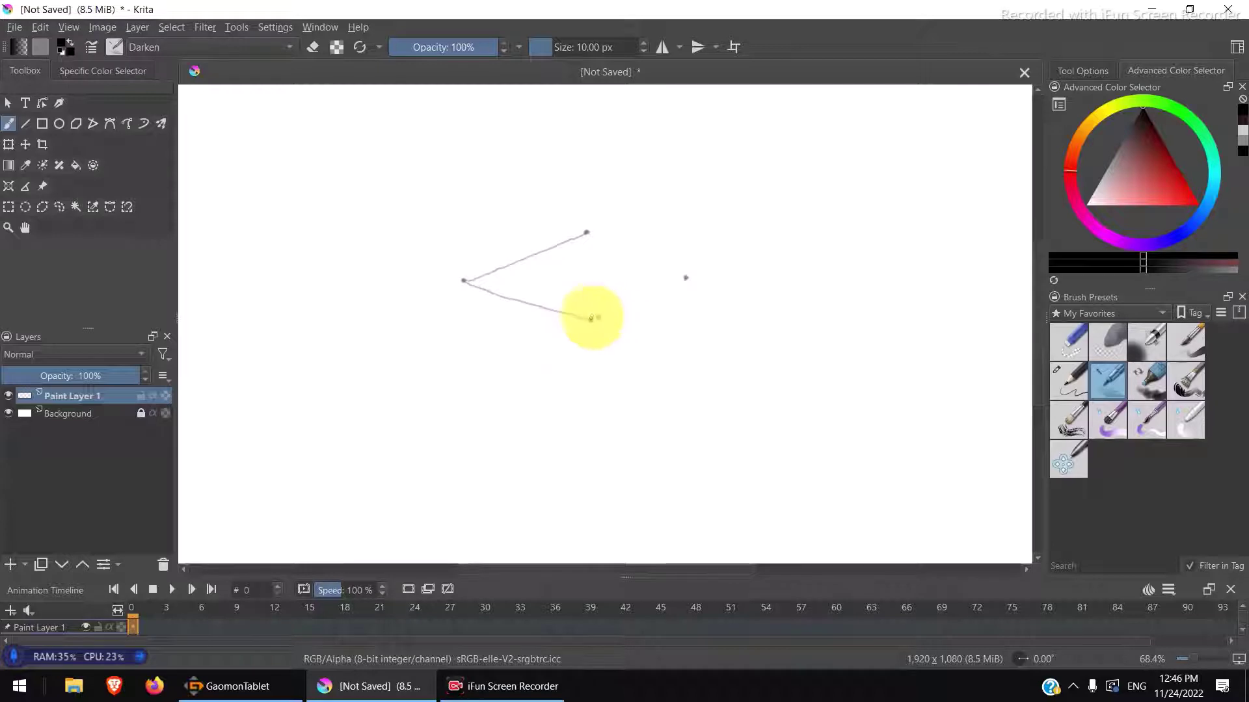
pyautogui.moveTo(591, 319); pyautogui.dragTo(685, 277)
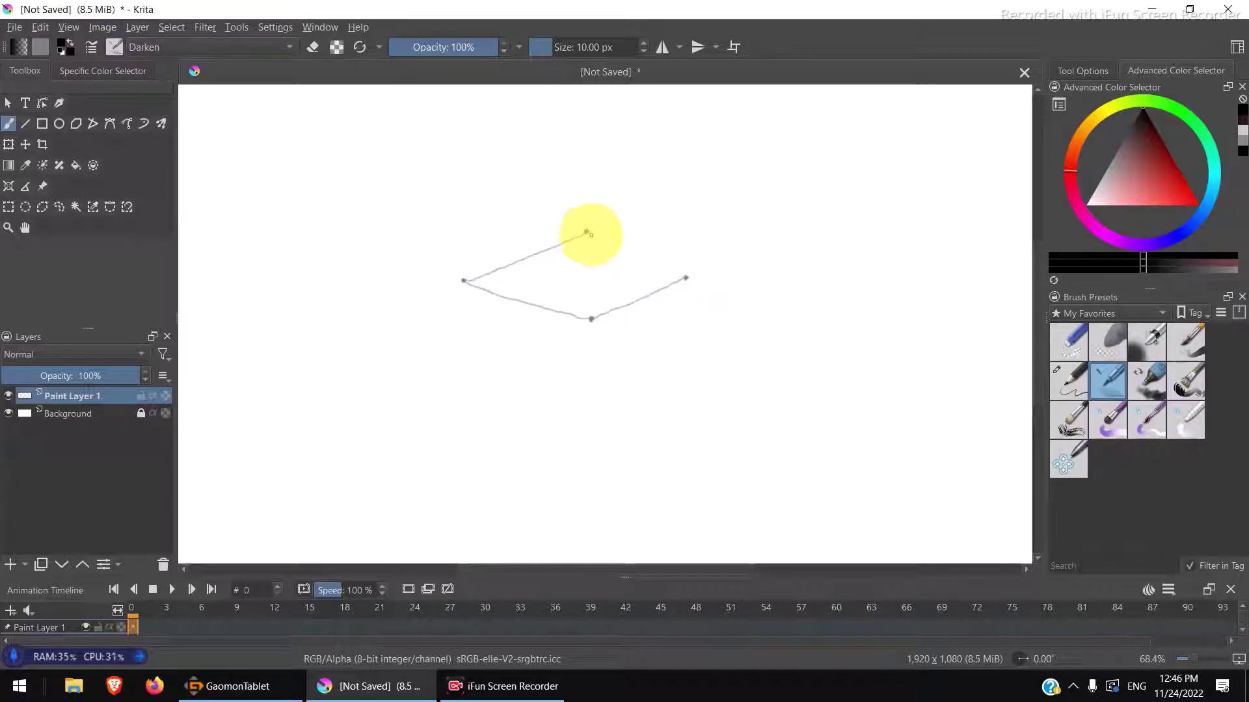
# Step: Add the upper-right edge, retrace the lower edges, and darken the upper-right line
pyautogui.moveTo(587, 233); pyautogui.dragTo(686, 278)
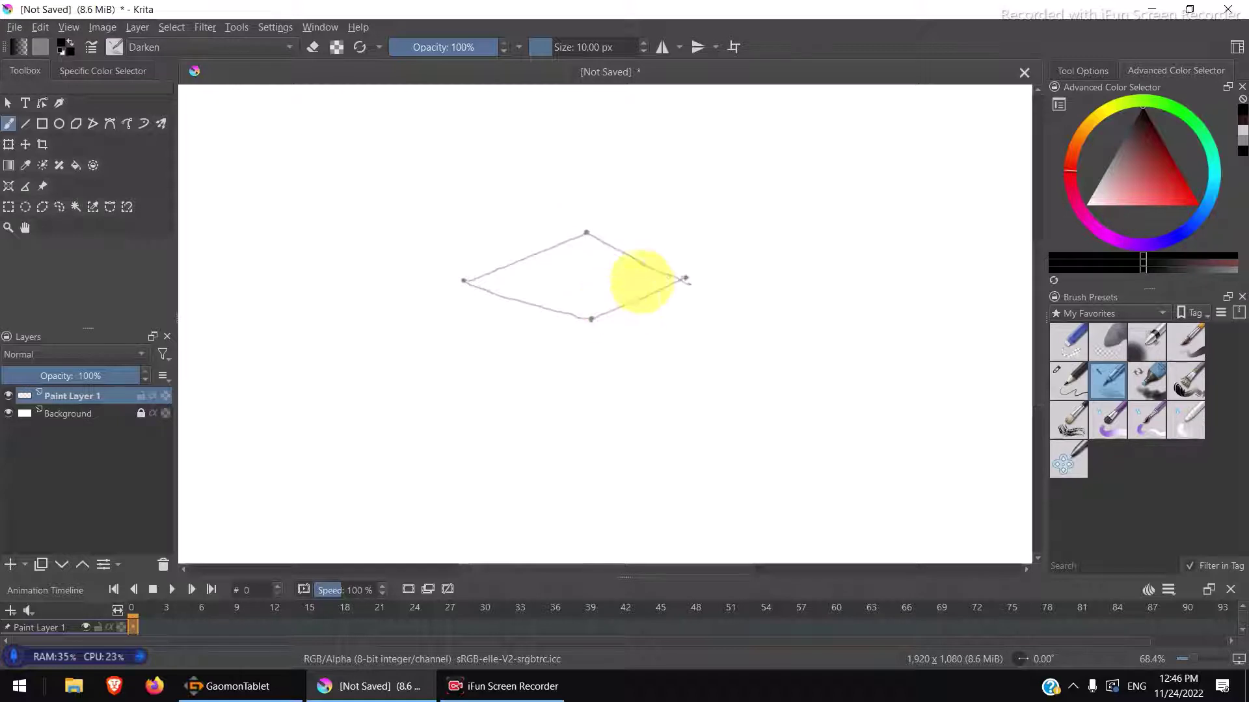
pyautogui.moveTo(684, 280); pyautogui.dragTo(591, 315)
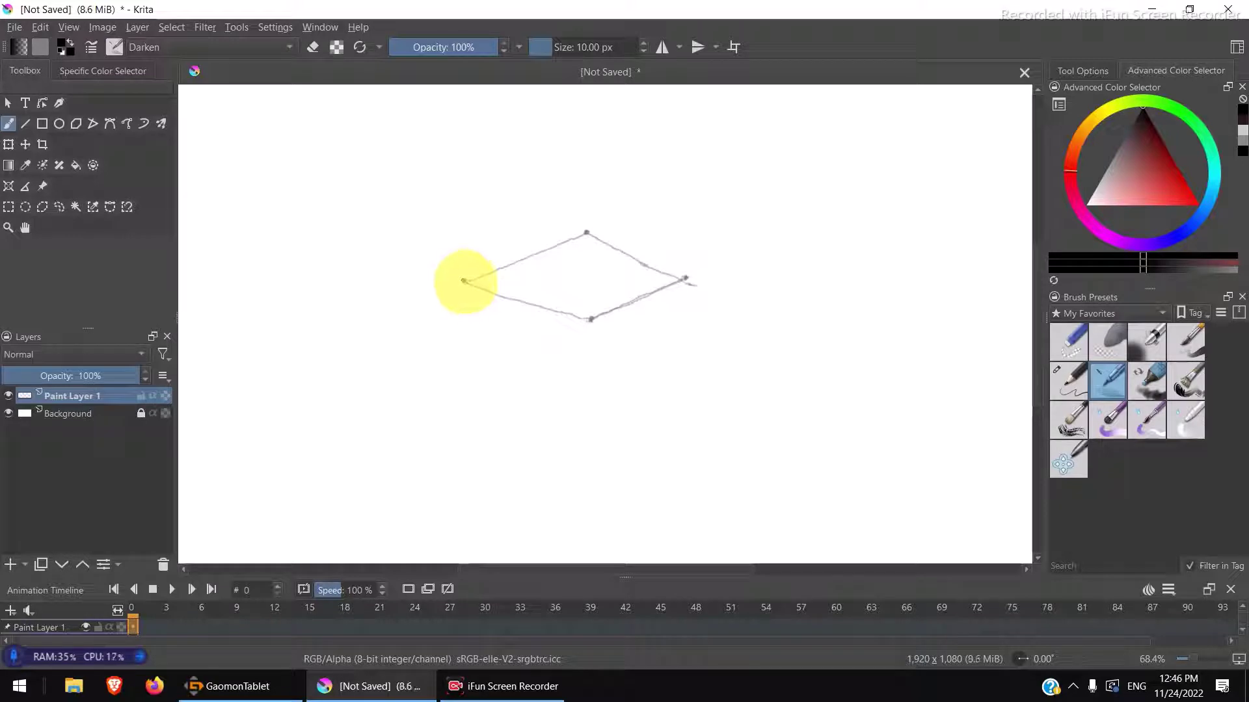
pyautogui.moveTo(463, 281); pyautogui.dragTo(558, 309)
pyautogui.hotkey('ctrl', 'z')
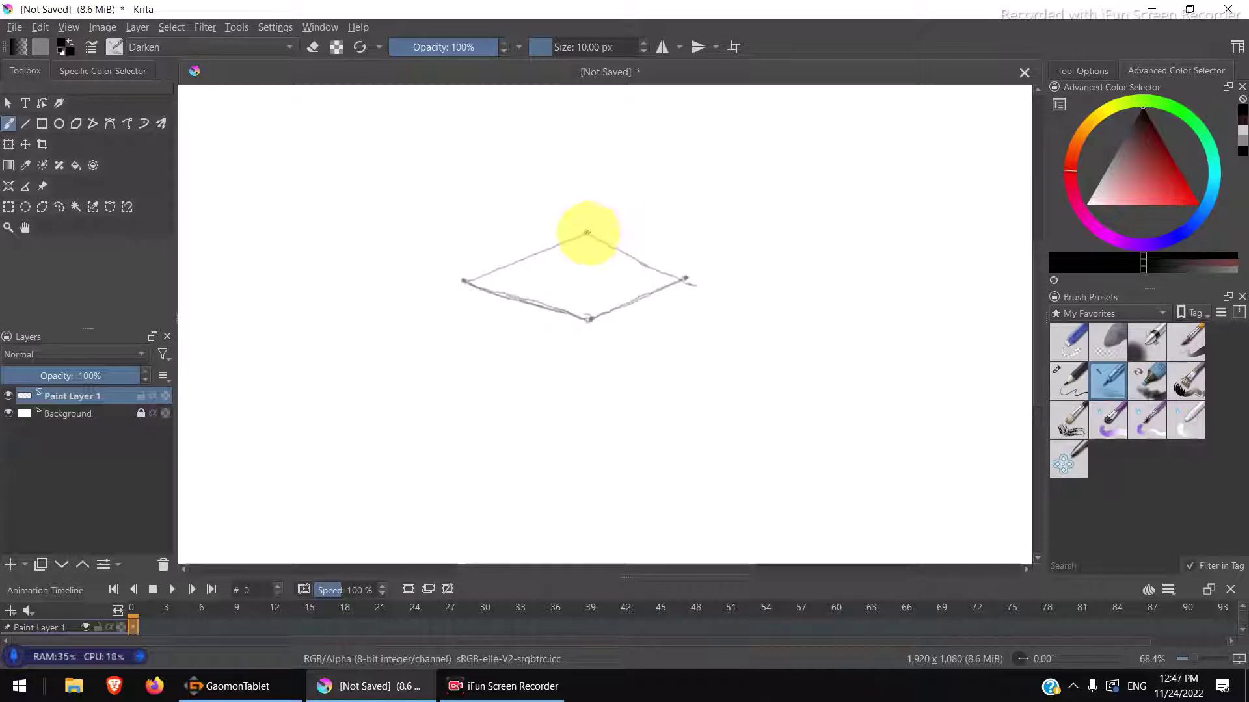
pyautogui.moveTo(586, 232); pyautogui.dragTo(669, 270)
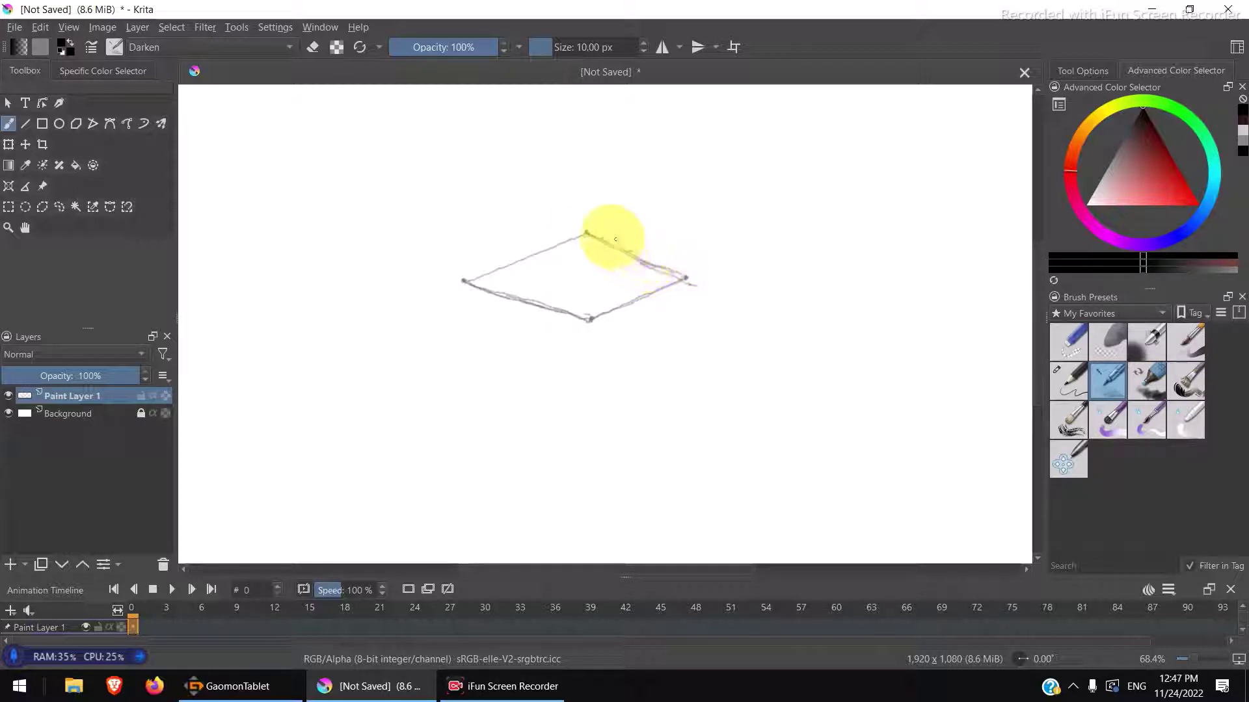
# Step: Erase the messy upper-right edge and redraw it as one clean grey pencil line
pyautogui.click(1074, 341)
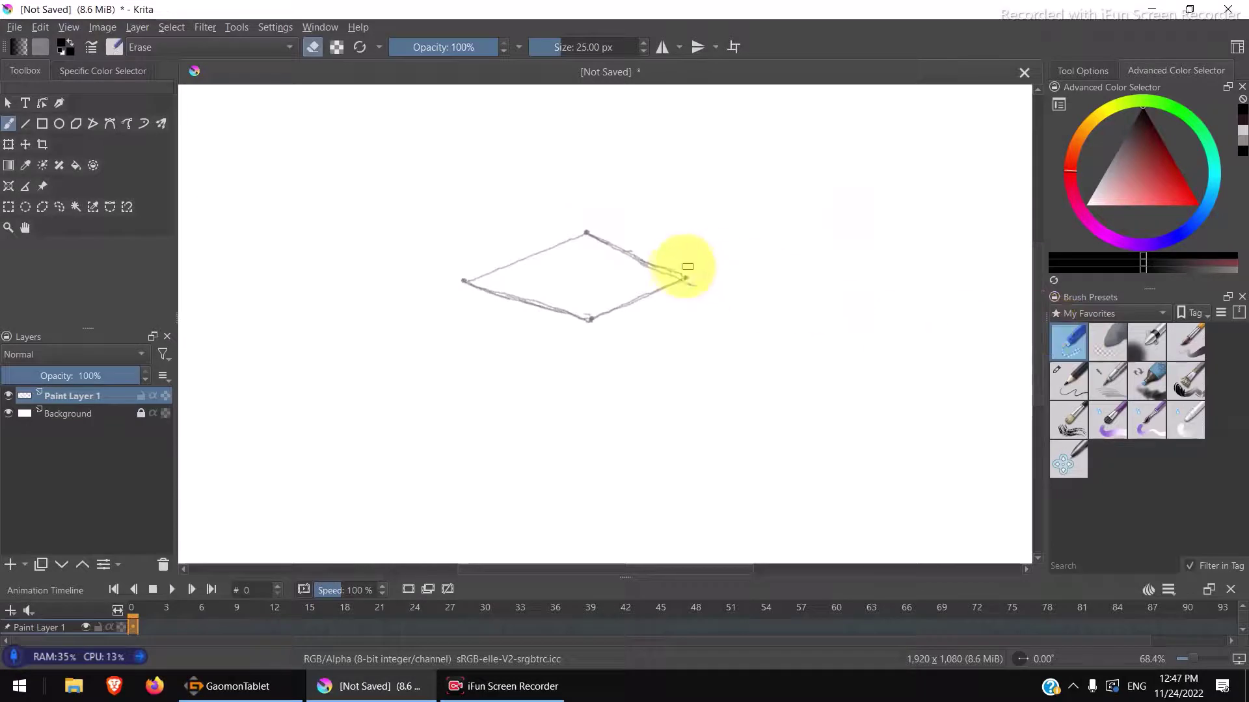
pyautogui.moveTo(661, 262); pyautogui.dragTo(598, 236)
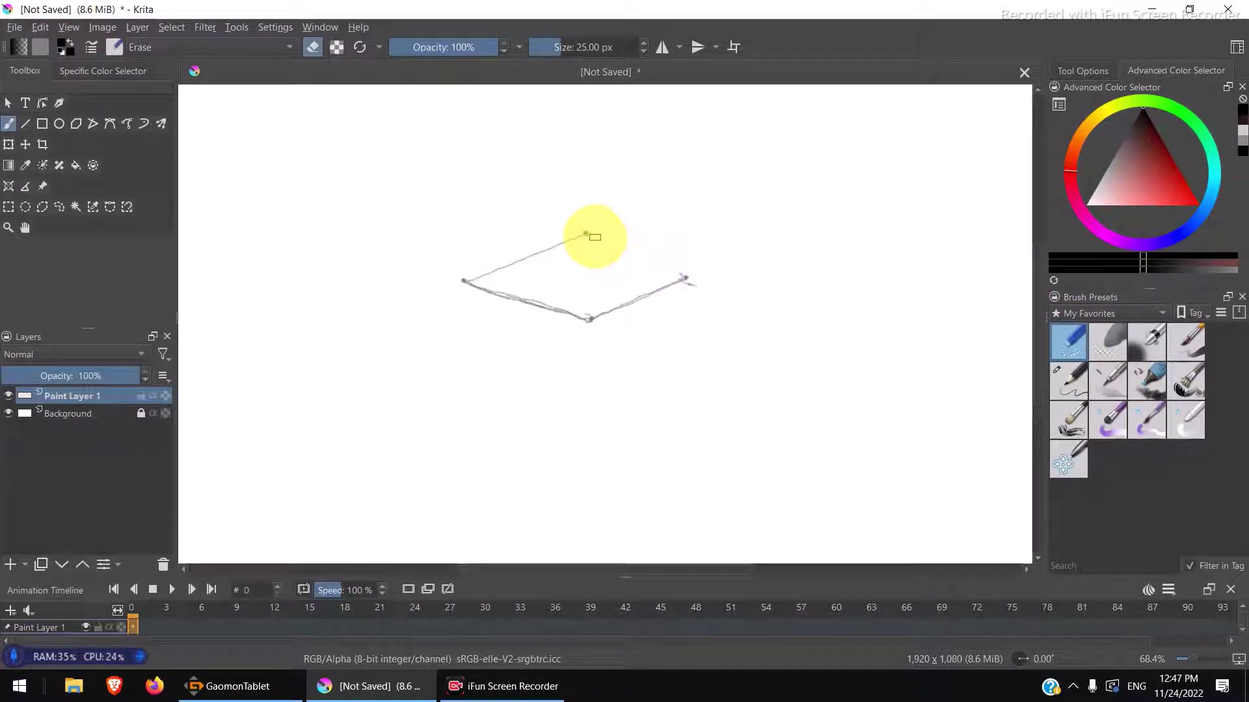
pyautogui.click(1107, 381)
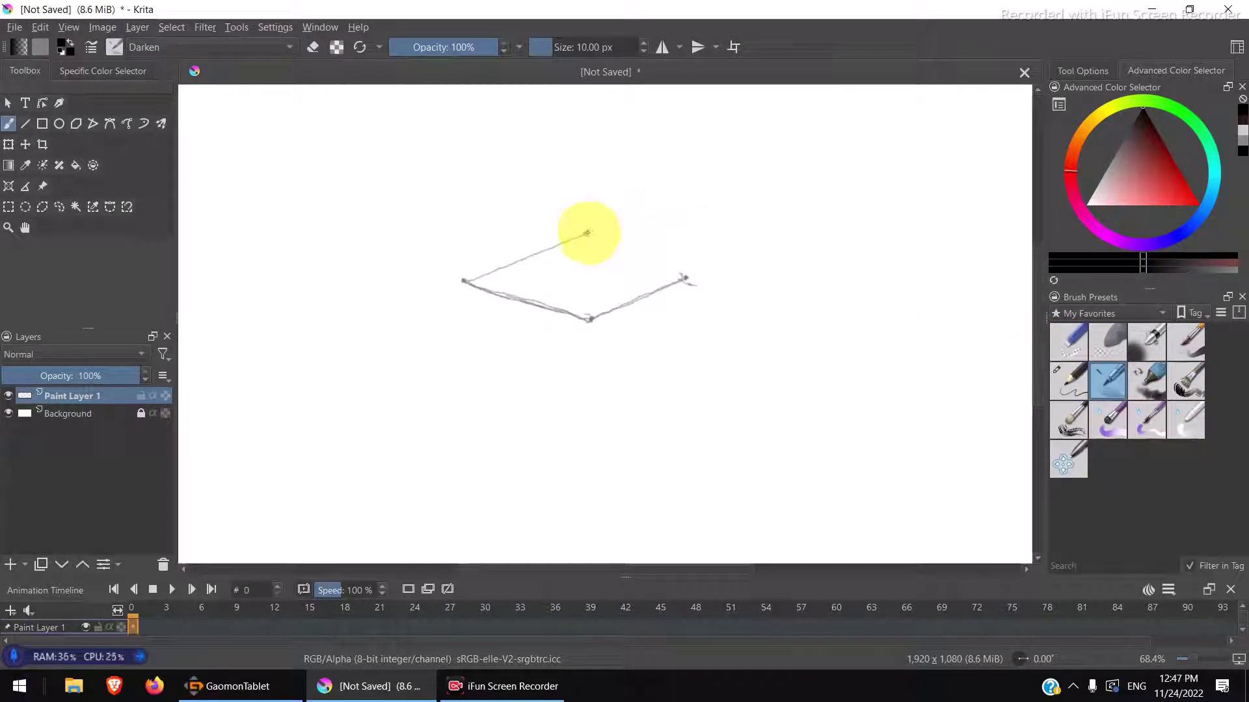
pyautogui.moveTo(587, 232); pyautogui.dragTo(679, 273)
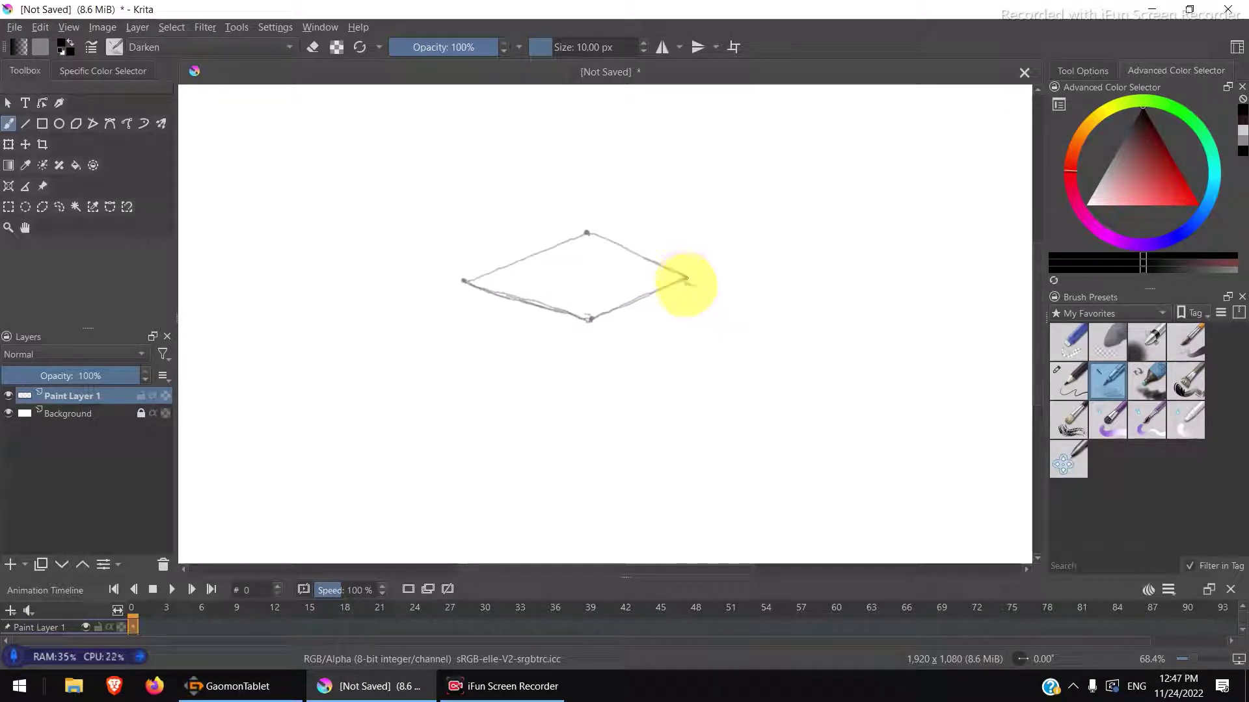
# Step: Draw vertical edges down from the right, left and front corners, undoing one extra left retrace
pyautogui.moveTo(686, 284)
pyautogui.mouseDown()
pyautogui.moveTo(682, 355)
pyautogui.moveTo(682, 367)
pyautogui.mouseUp()
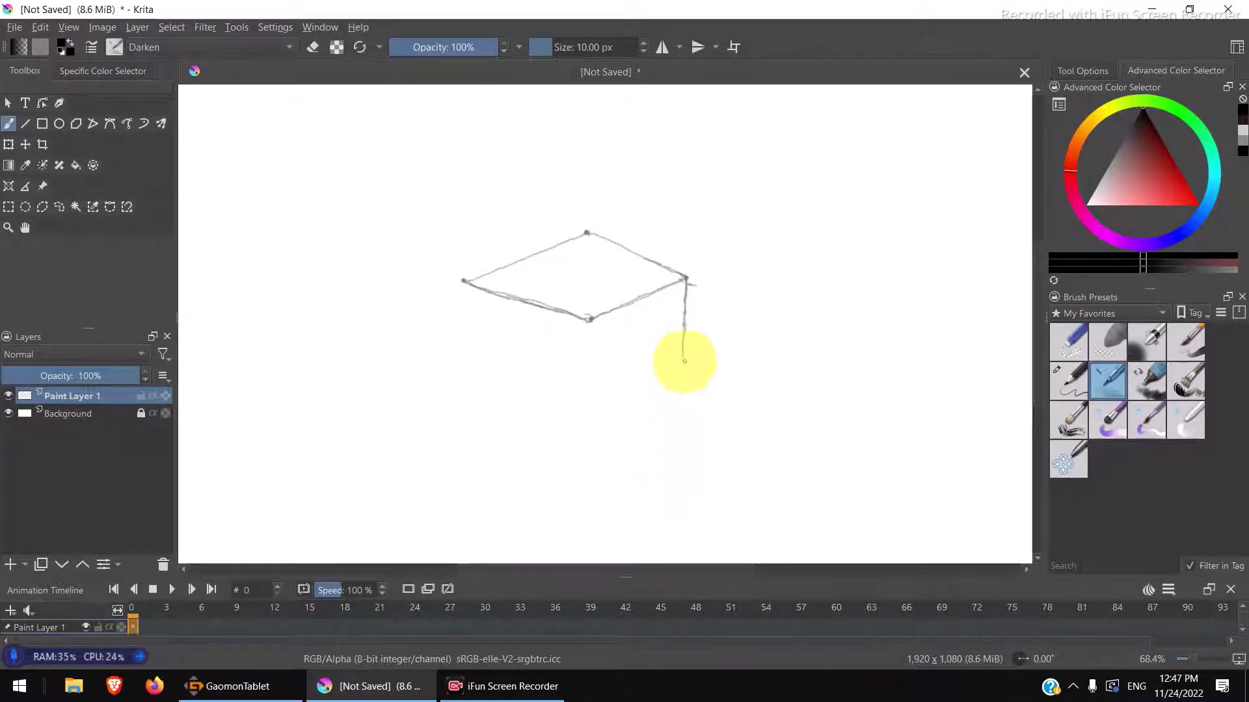
pyautogui.moveTo(683, 359); pyautogui.dragTo(683, 374)
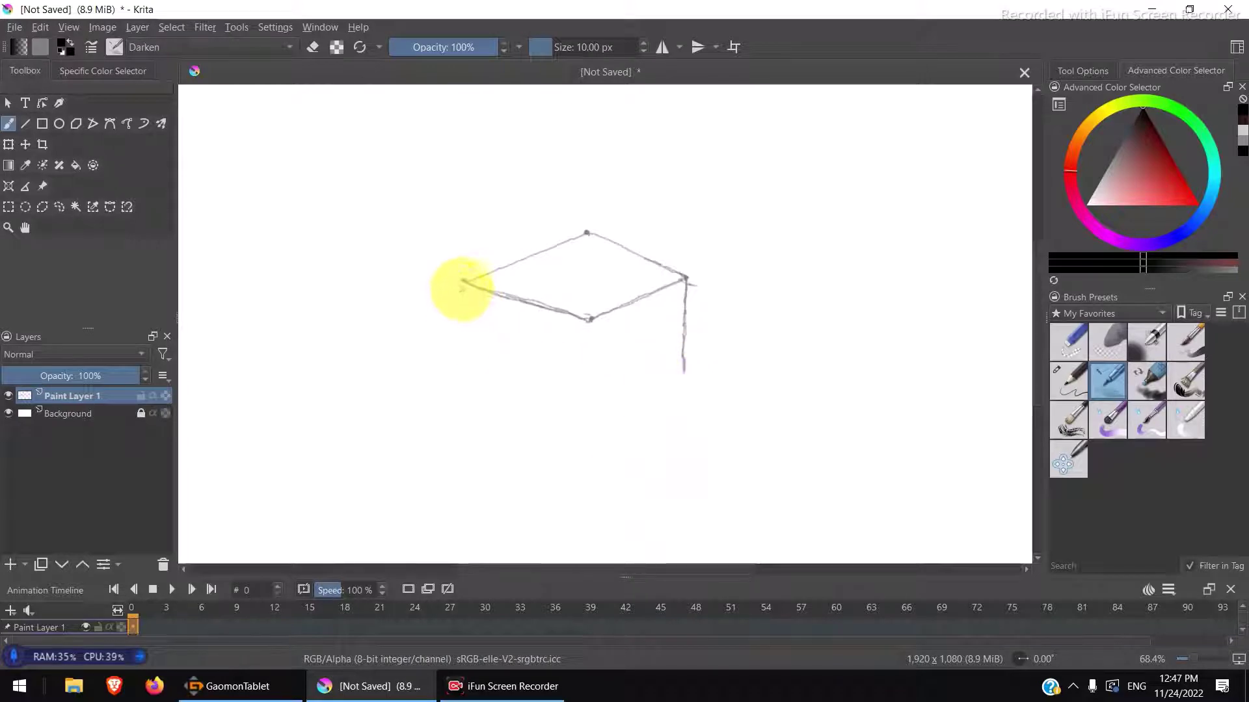
pyautogui.moveTo(463, 281); pyautogui.dragTo(459, 318)
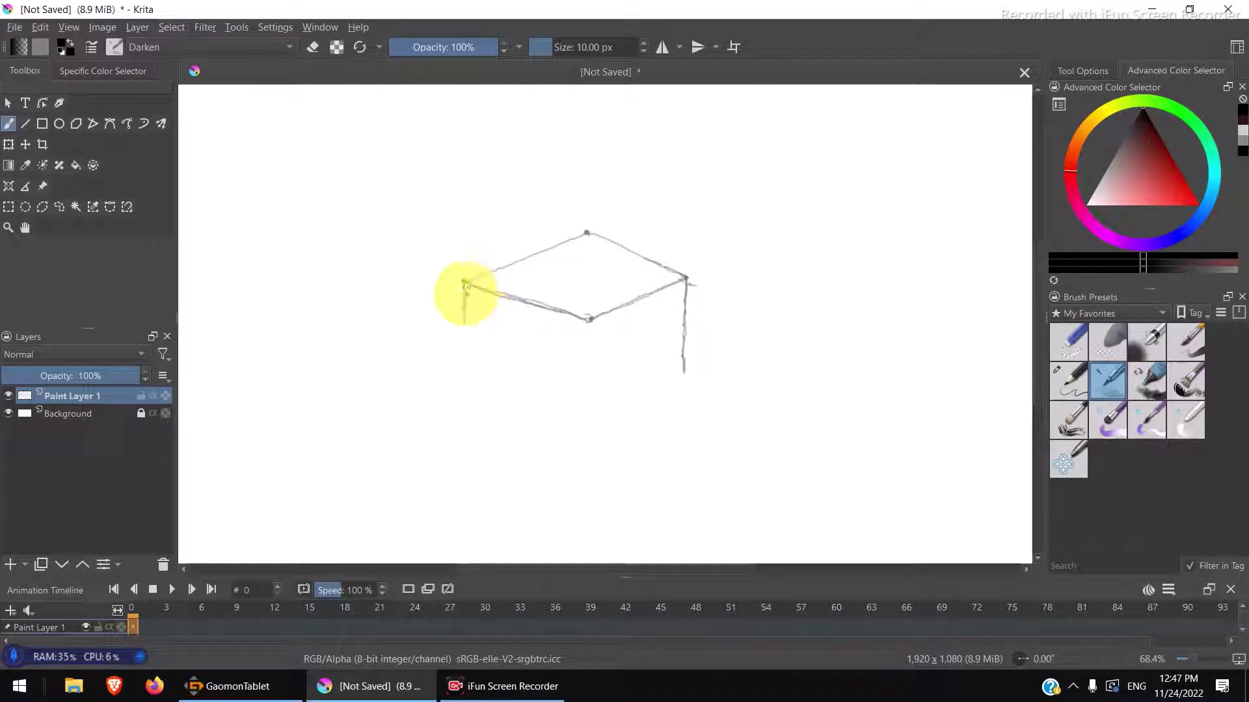
pyautogui.moveTo(461, 287); pyautogui.dragTo(464, 324)
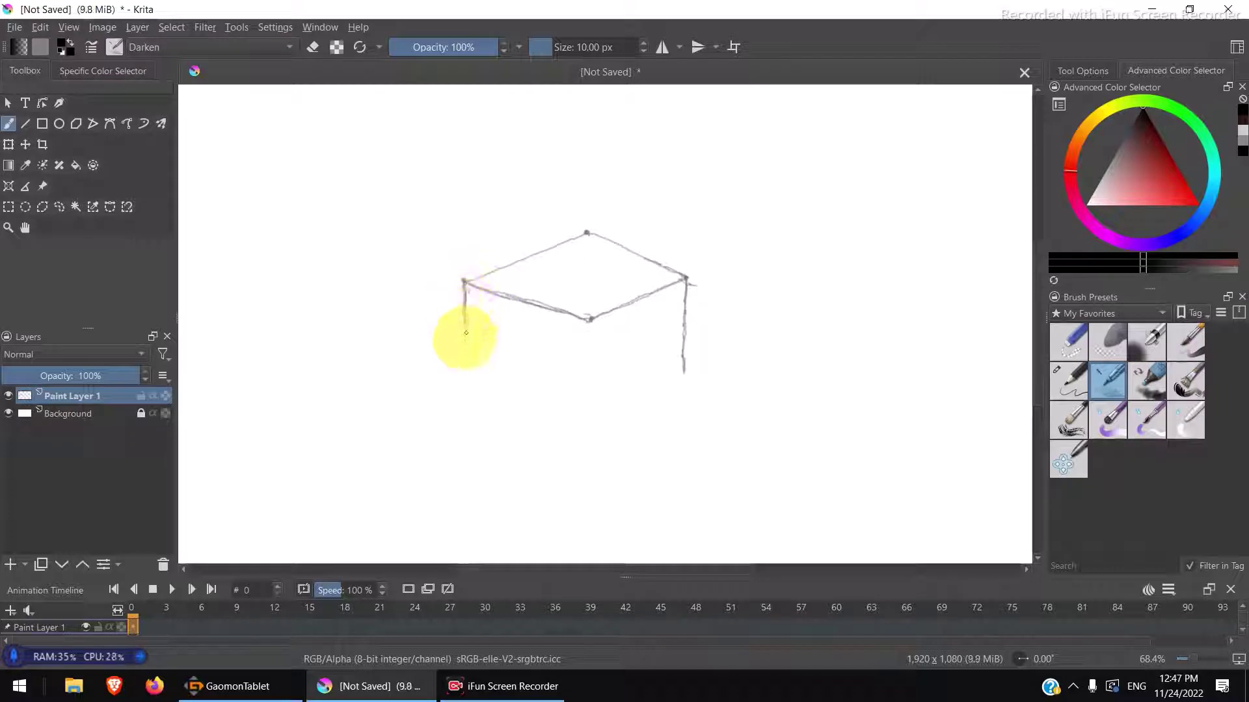
pyautogui.moveTo(462, 326); pyautogui.dragTo(466, 371)
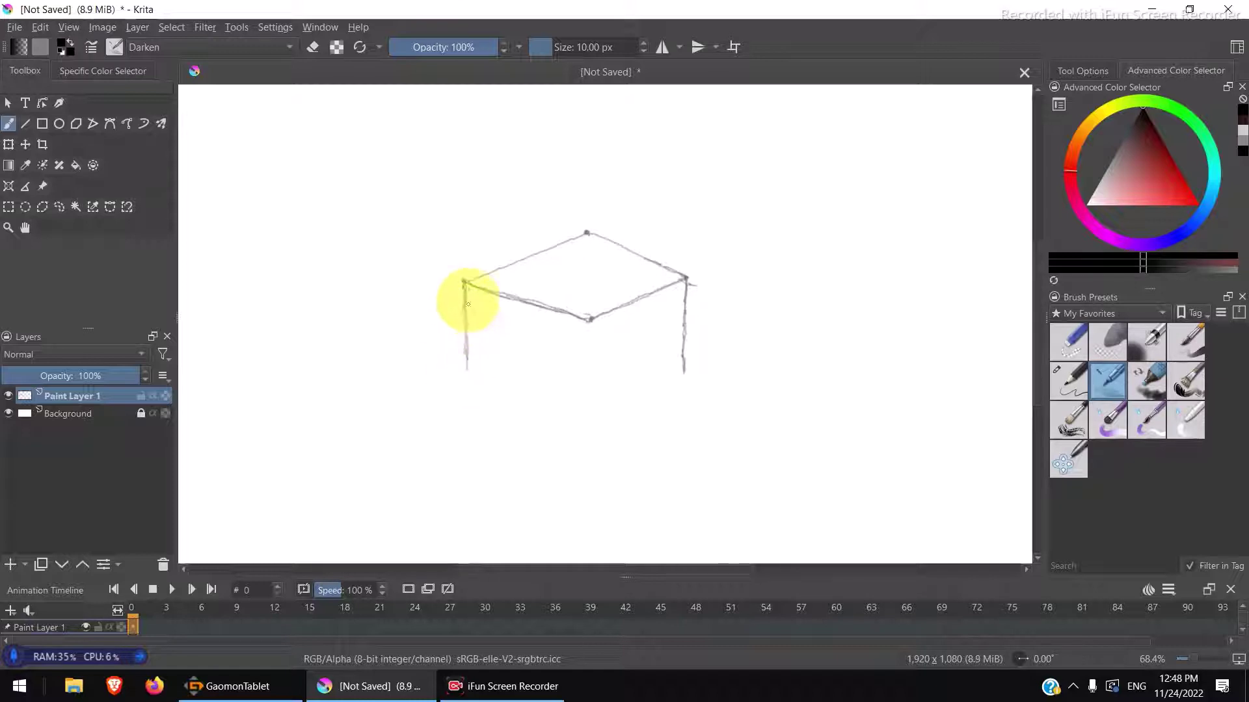
pyautogui.moveTo(466, 293); pyautogui.dragTo(467, 351)
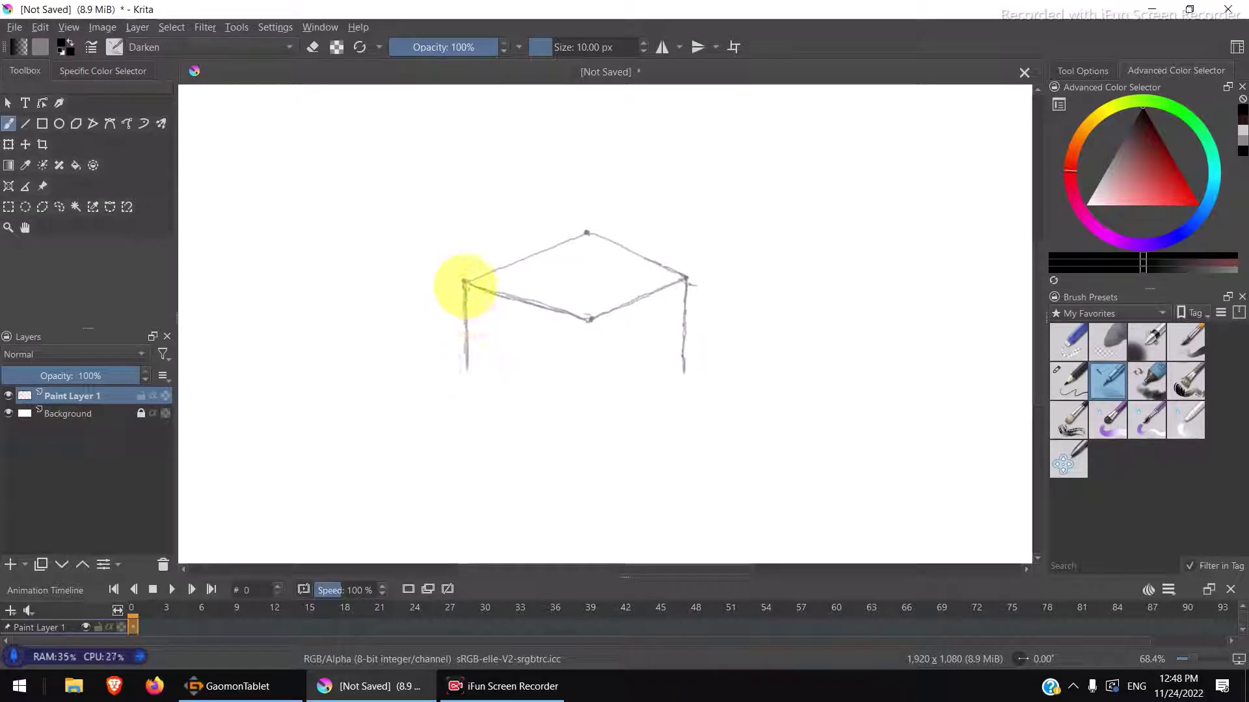
pyautogui.moveTo(462, 279); pyautogui.dragTo(467, 351)
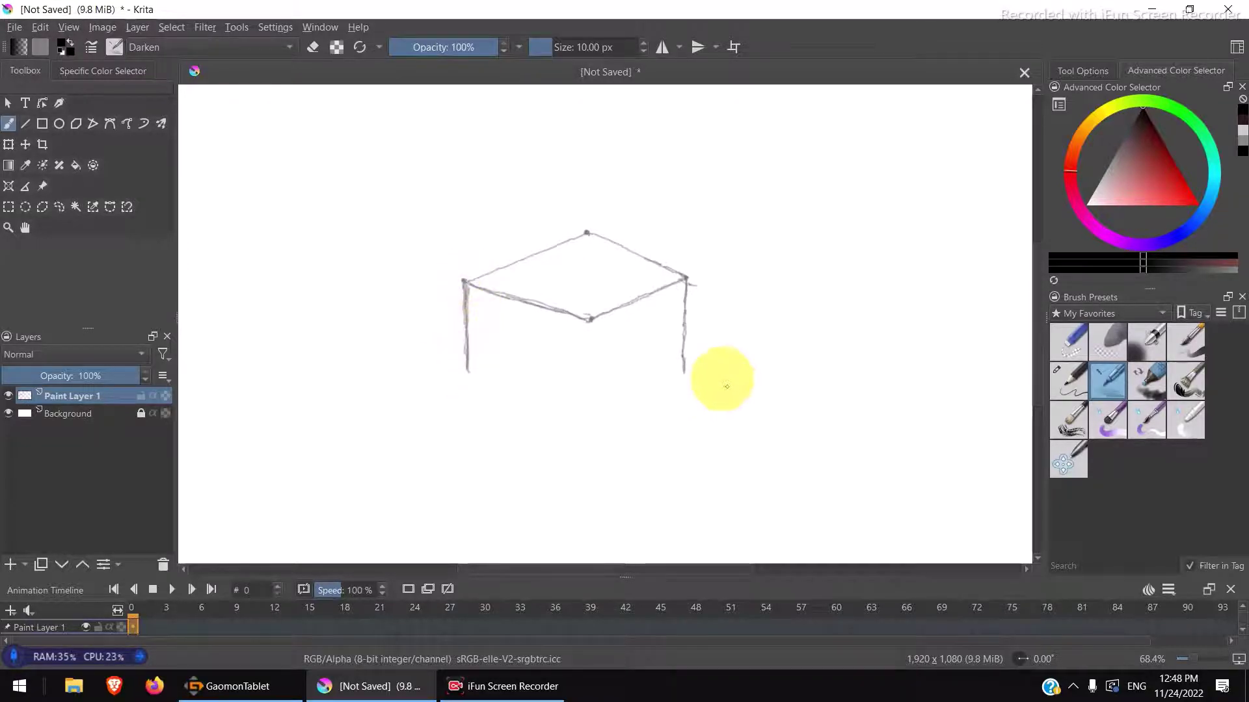
pyautogui.hotkey('ctrl', 'z')
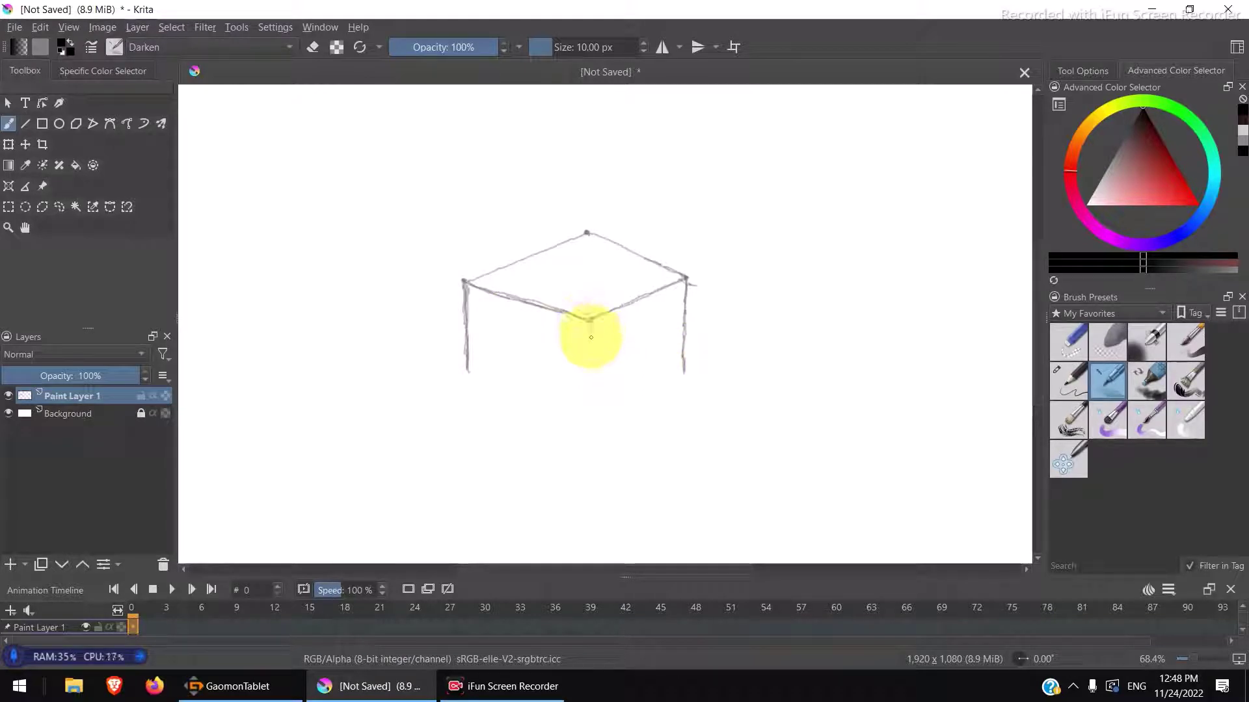
pyautogui.moveTo(589, 319); pyautogui.dragTo(592, 399)
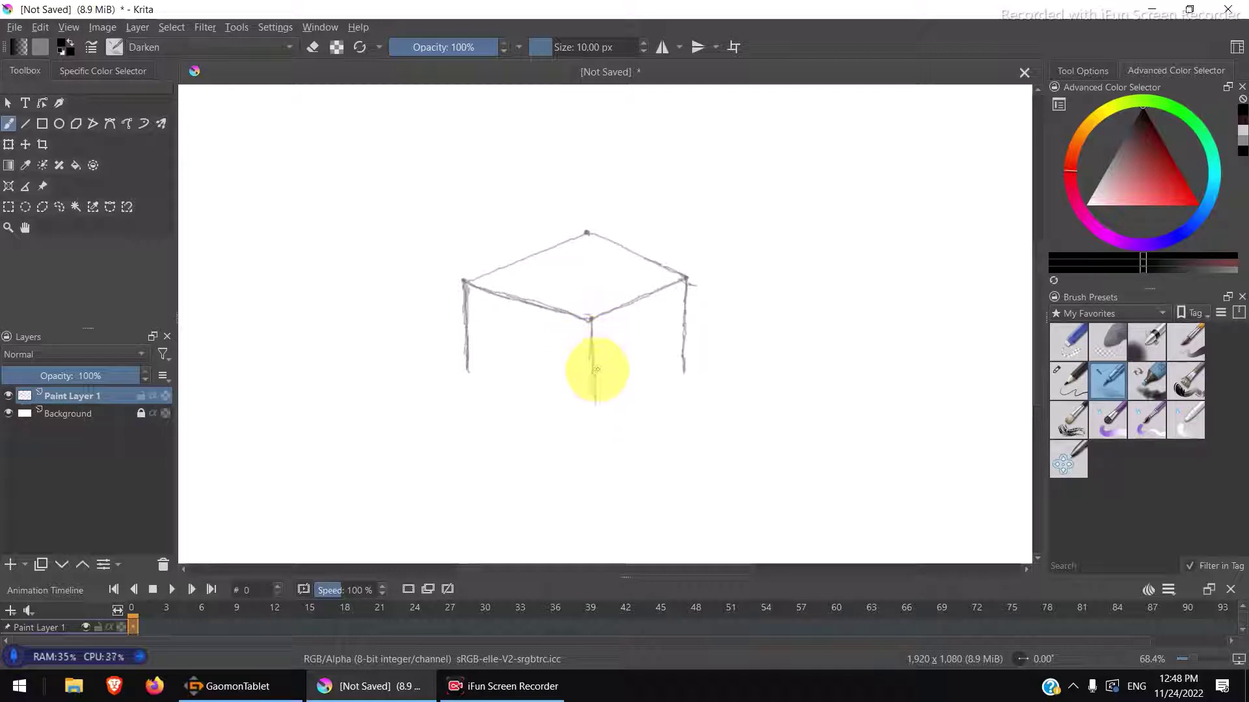
pyautogui.moveTo(585, 321)
pyautogui.mouseDown()
pyautogui.moveTo(595, 422)
pyautogui.moveTo(596, 387)
pyautogui.moveTo(594, 415)
pyautogui.mouseUp()
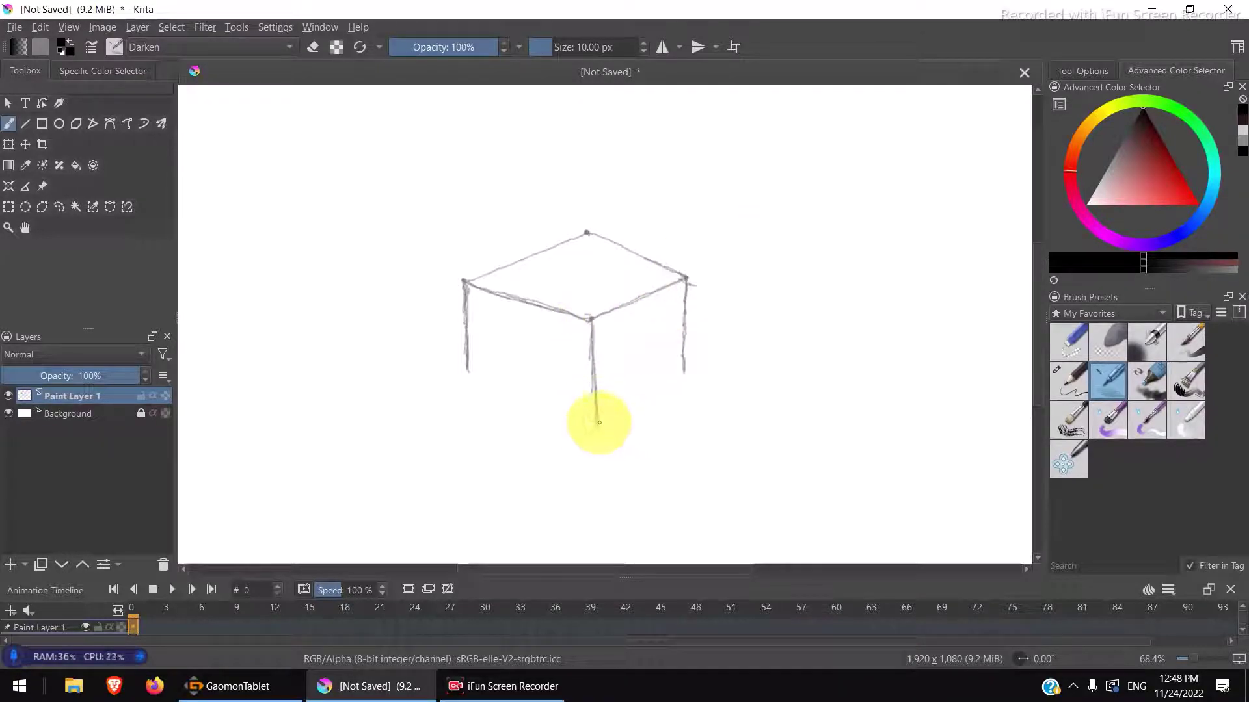
# Step: Draw and darken the two bottom edges joining the legs, then hatch the left face once
pyautogui.moveTo(599, 421)
pyautogui.mouseDown()
pyautogui.moveTo(675, 375)
pyautogui.moveTo(605, 429)
pyautogui.moveTo(687, 363)
pyautogui.moveTo(623, 422)
pyautogui.mouseUp()
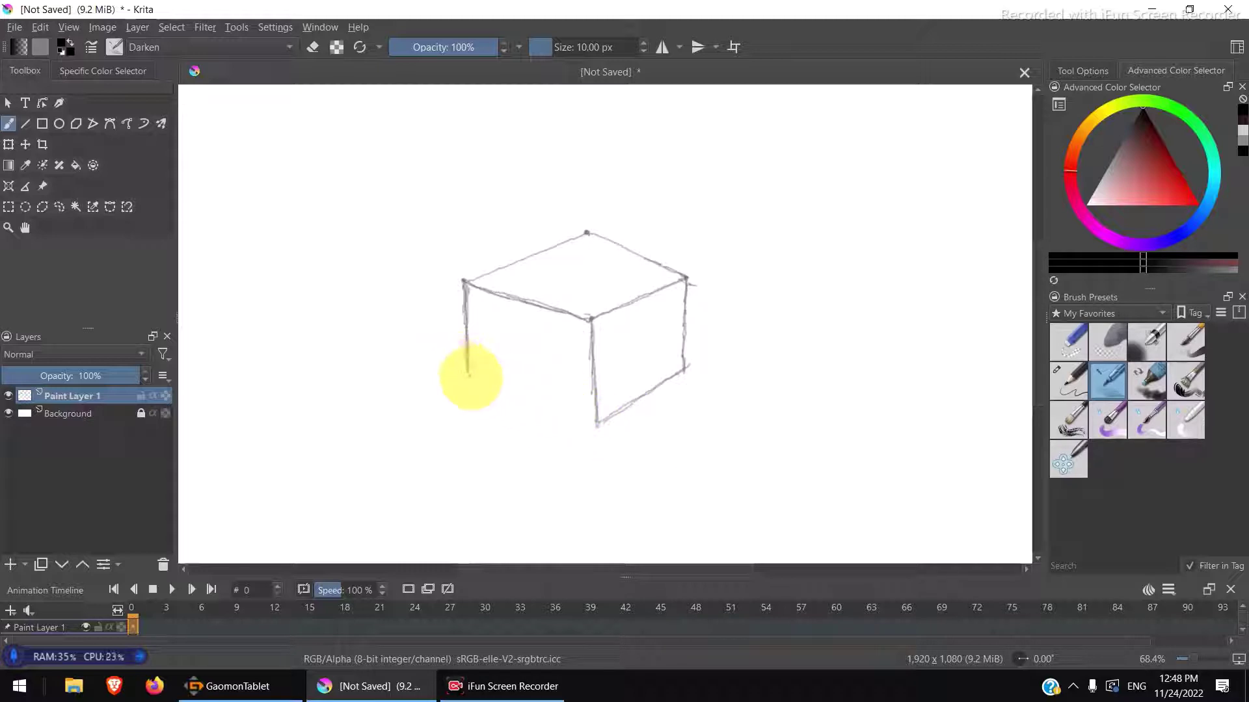
pyautogui.moveTo(474, 370)
pyautogui.mouseDown()
pyautogui.moveTo(552, 423)
pyautogui.moveTo(593, 423)
pyautogui.mouseUp()
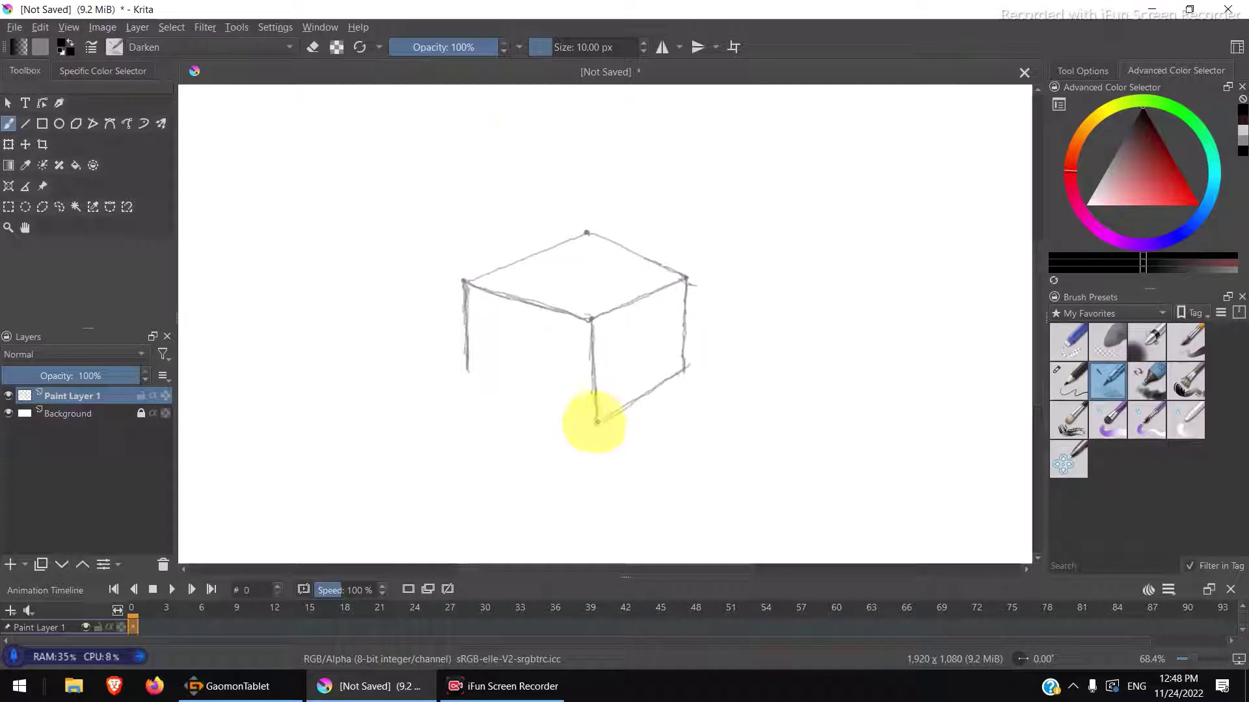
pyautogui.moveTo(598, 421); pyautogui.dragTo(466, 368)
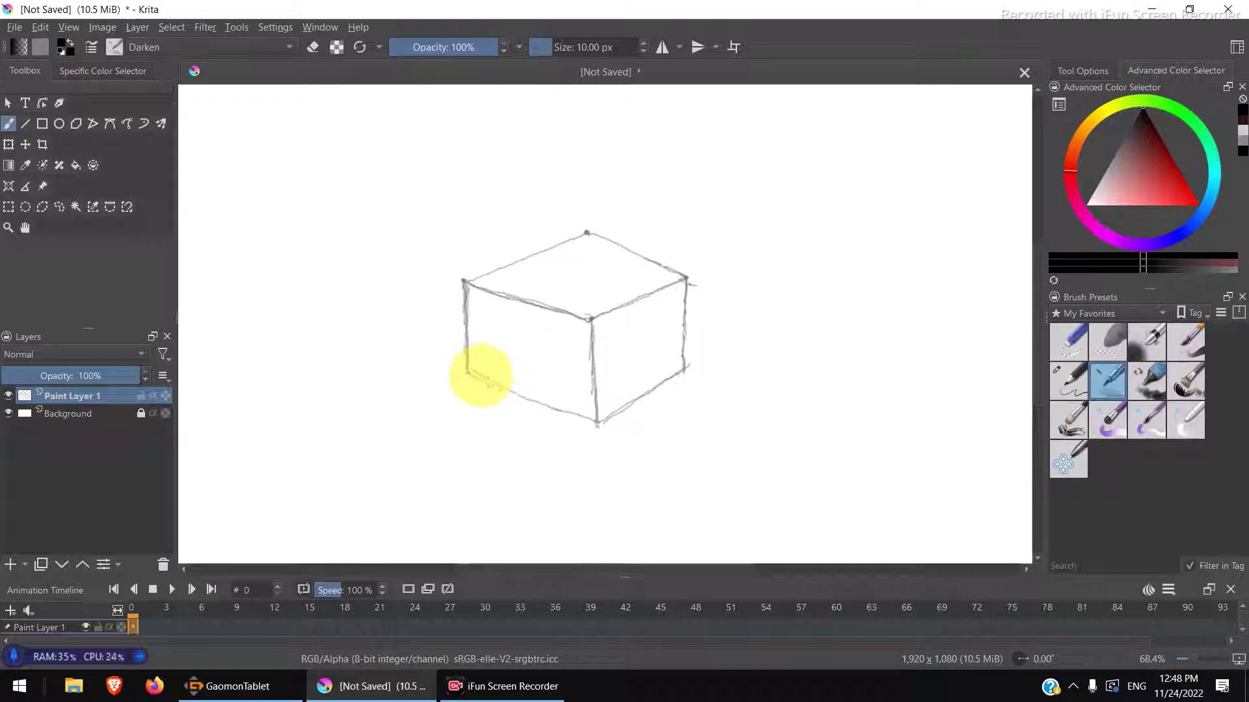
pyautogui.moveTo(468, 372); pyautogui.dragTo(634, 430)
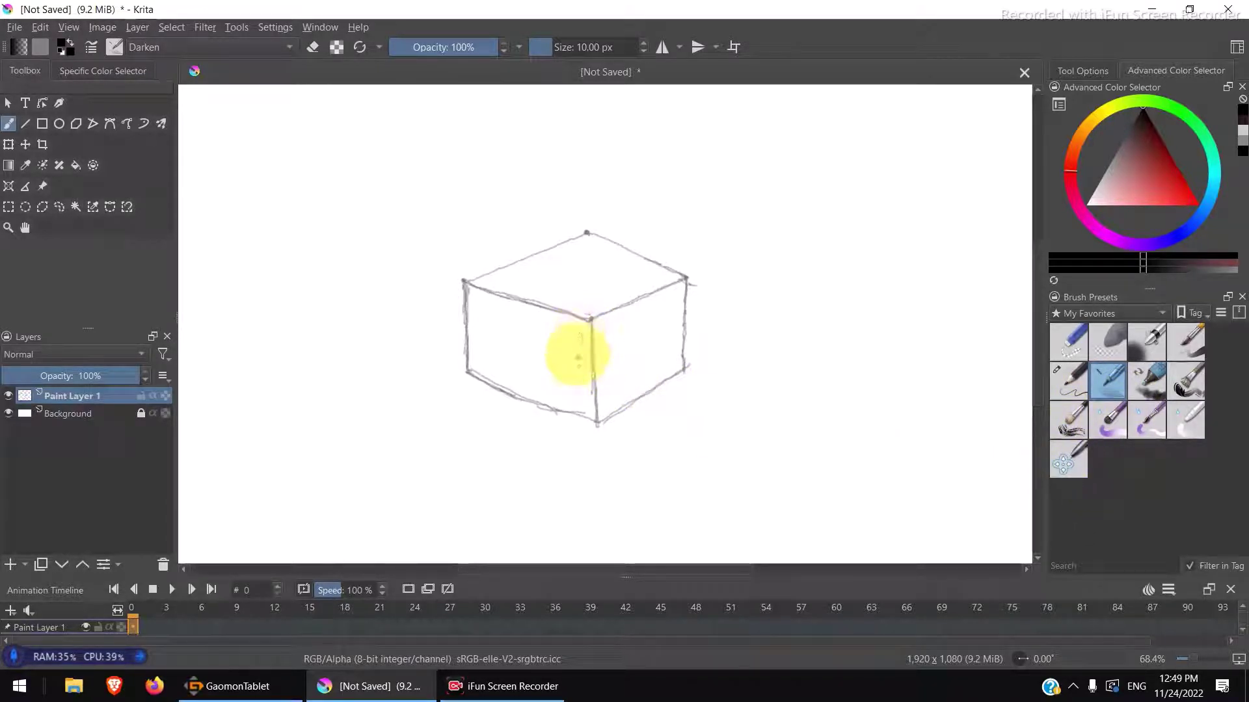
pyautogui.moveTo(571, 339)
pyautogui.mouseDown()
pyautogui.moveTo(523, 353)
pyautogui.moveTo(485, 318)
pyautogui.moveTo(475, 348)
pyautogui.moveTo(479, 330)
pyautogui.moveTo(502, 339)
pyautogui.moveTo(515, 311)
pyautogui.moveTo(589, 393)
pyautogui.mouseUp()
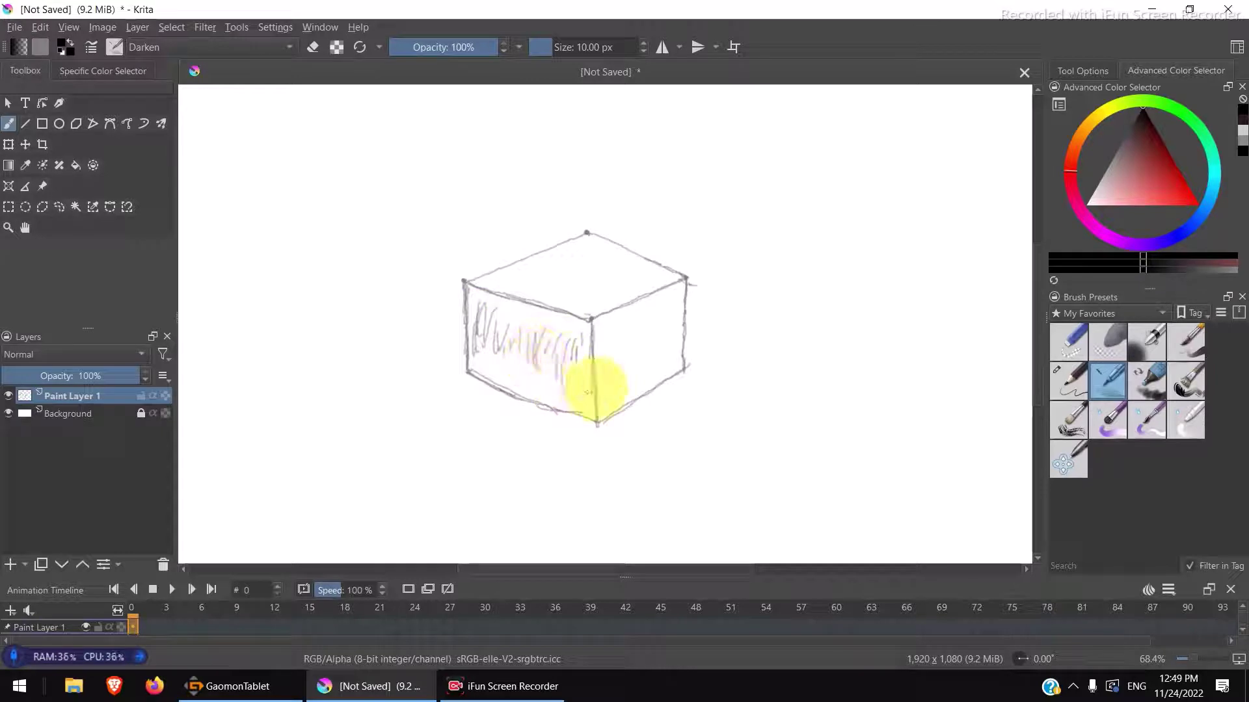
# Step: Hatch the cube's left face with the pencil in a recent grey, then a lighter grey
pyautogui.click(1241, 137)
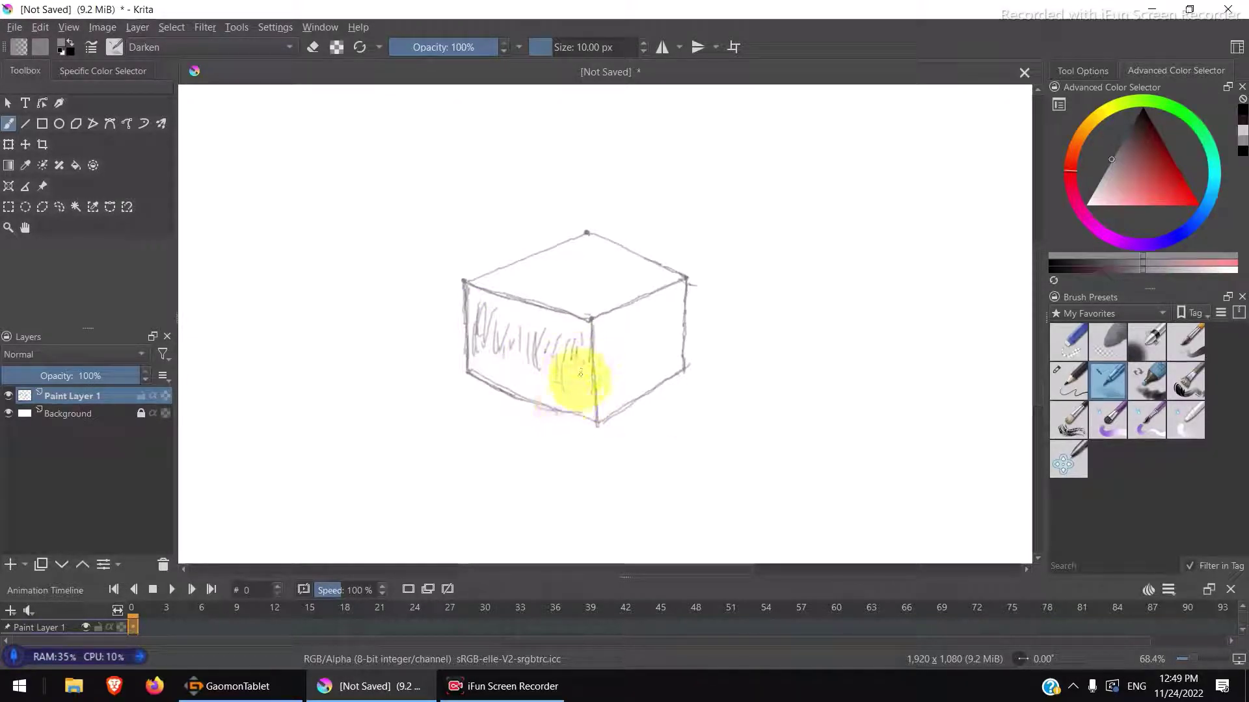
pyautogui.click(1069, 381)
pyautogui.moveTo(580, 351)
pyautogui.mouseDown()
pyautogui.moveTo(571, 376)
pyautogui.moveTo(586, 360)
pyautogui.mouseUp()
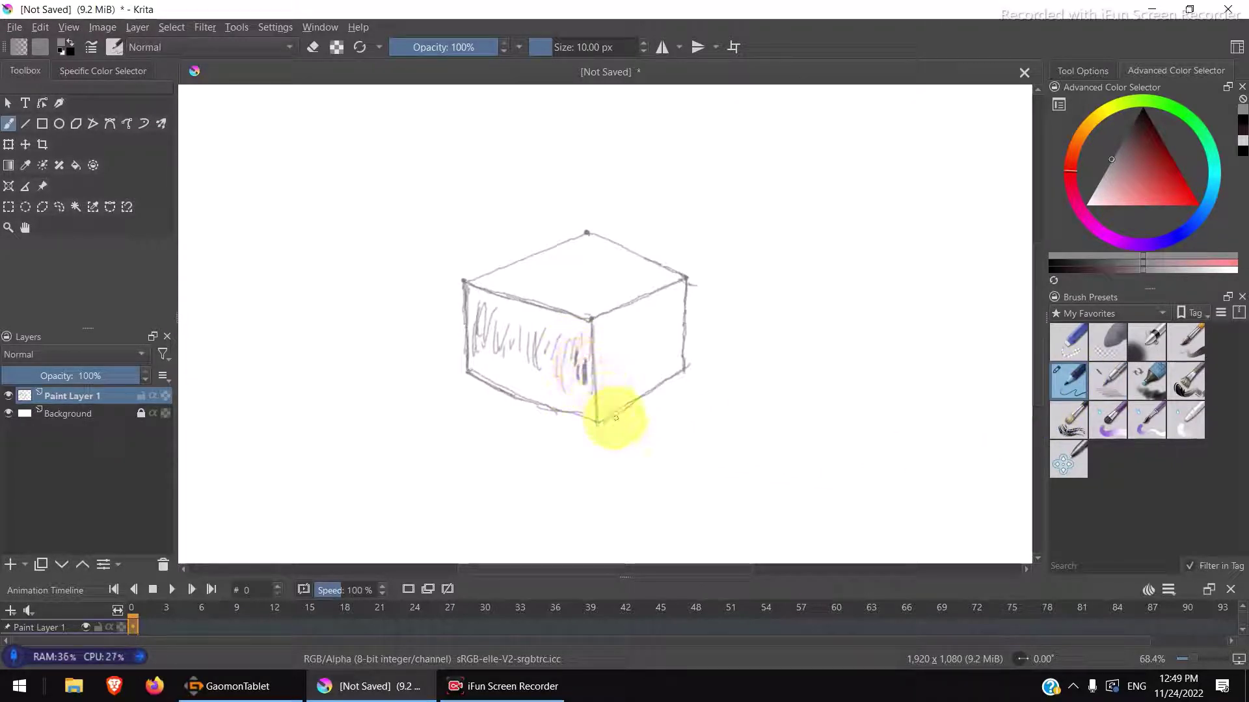
pyautogui.click(1095, 185)
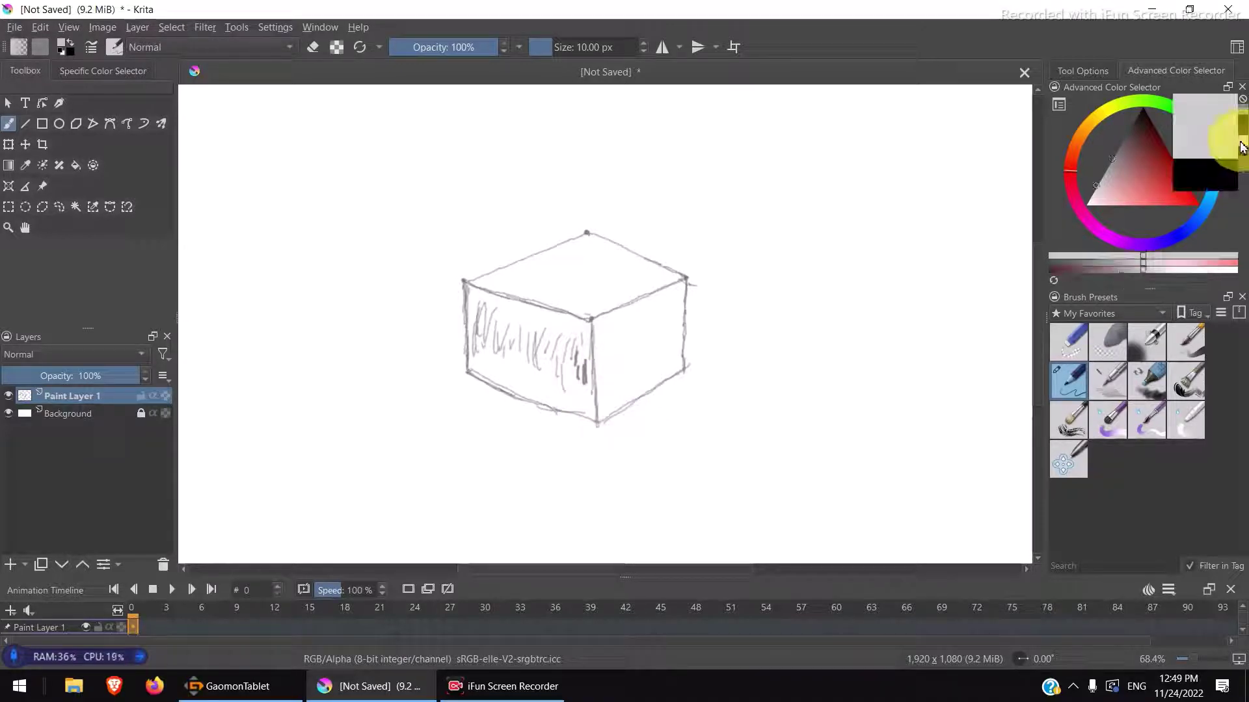
pyautogui.moveTo(539, 338)
pyautogui.mouseDown()
pyautogui.moveTo(555, 357)
pyautogui.moveTo(558, 329)
pyautogui.moveTo(551, 359)
pyautogui.moveTo(516, 357)
pyautogui.moveTo(576, 390)
pyautogui.mouseUp()
# Step: Pick a light grey, then erase the left-face hatching with the 25 px eraser
pyautogui.click(1097, 194)
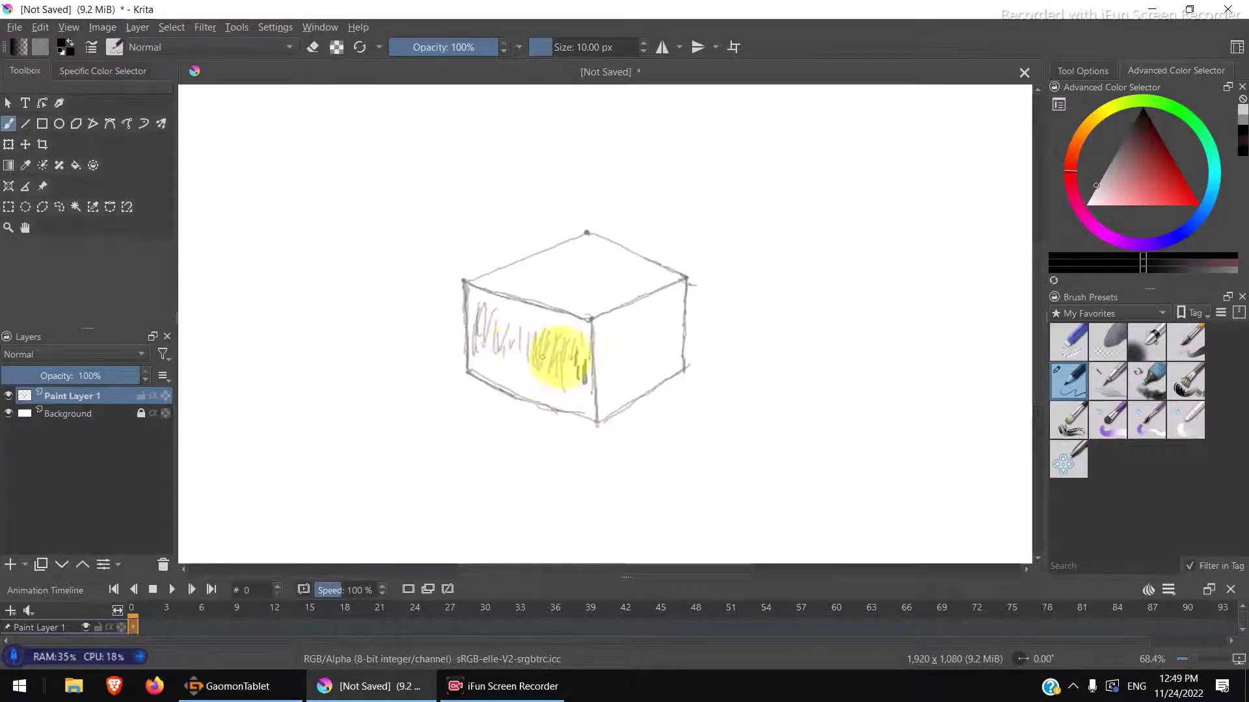
pyautogui.click(1068, 342)
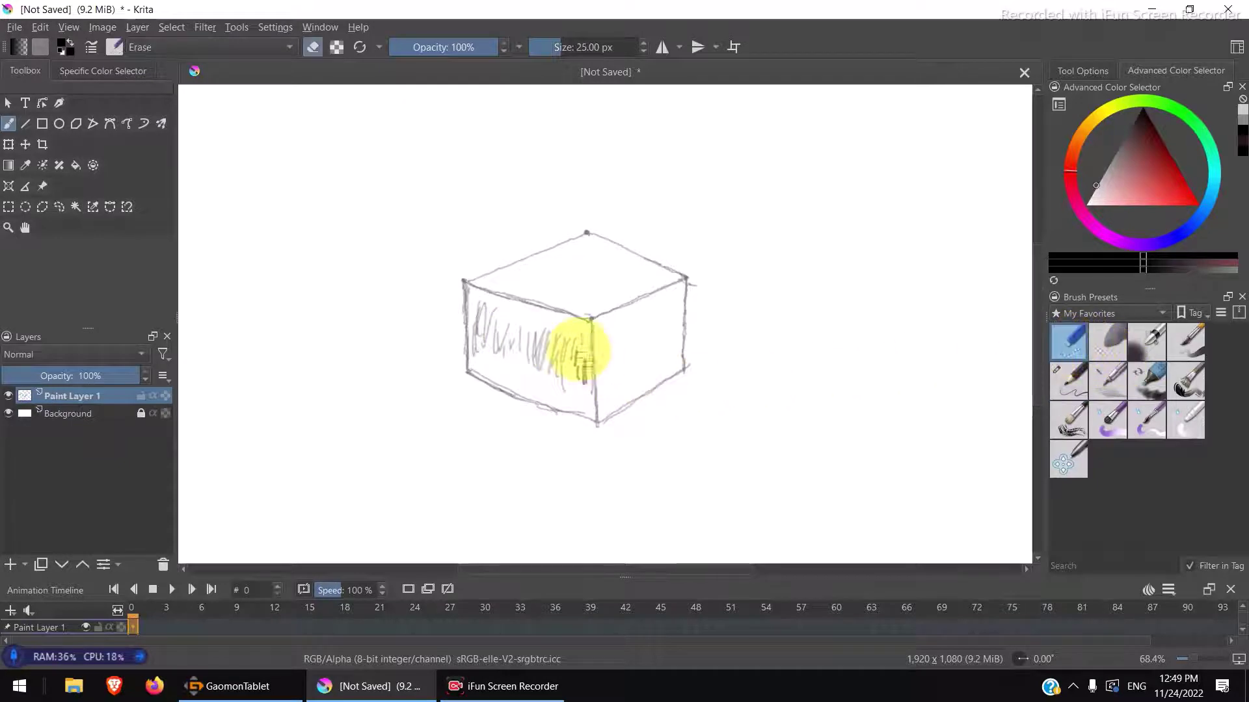
pyautogui.moveTo(576, 341)
pyautogui.mouseDown()
pyautogui.moveTo(581, 384)
pyautogui.moveTo(578, 358)
pyautogui.moveTo(561, 366)
pyautogui.moveTo(567, 340)
pyautogui.moveTo(562, 379)
pyautogui.moveTo(554, 335)
pyautogui.moveTo(539, 376)
pyautogui.moveTo(557, 351)
pyautogui.moveTo(547, 331)
pyautogui.moveTo(524, 362)
pyautogui.moveTo(519, 326)
pyautogui.moveTo(494, 348)
pyautogui.moveTo(488, 316)
pyautogui.moveTo(479, 335)
pyautogui.moveTo(476, 320)
pyautogui.moveTo(477, 358)
pyautogui.moveTo(518, 341)
pyautogui.mouseUp()
# Step: Re-hatch the cube's left face in vertical pencil strokes using a light grey from the colour history
pyautogui.click(1068, 382)
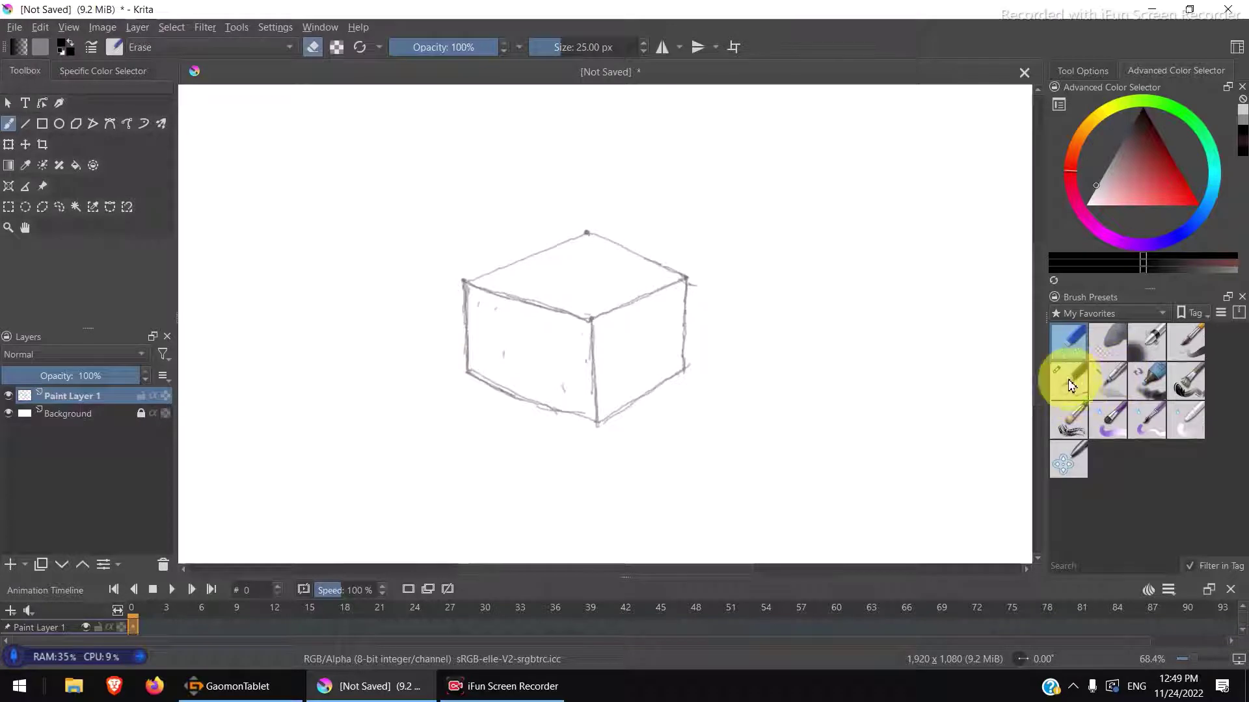
pyautogui.moveTo(484, 320); pyautogui.dragTo(483, 340)
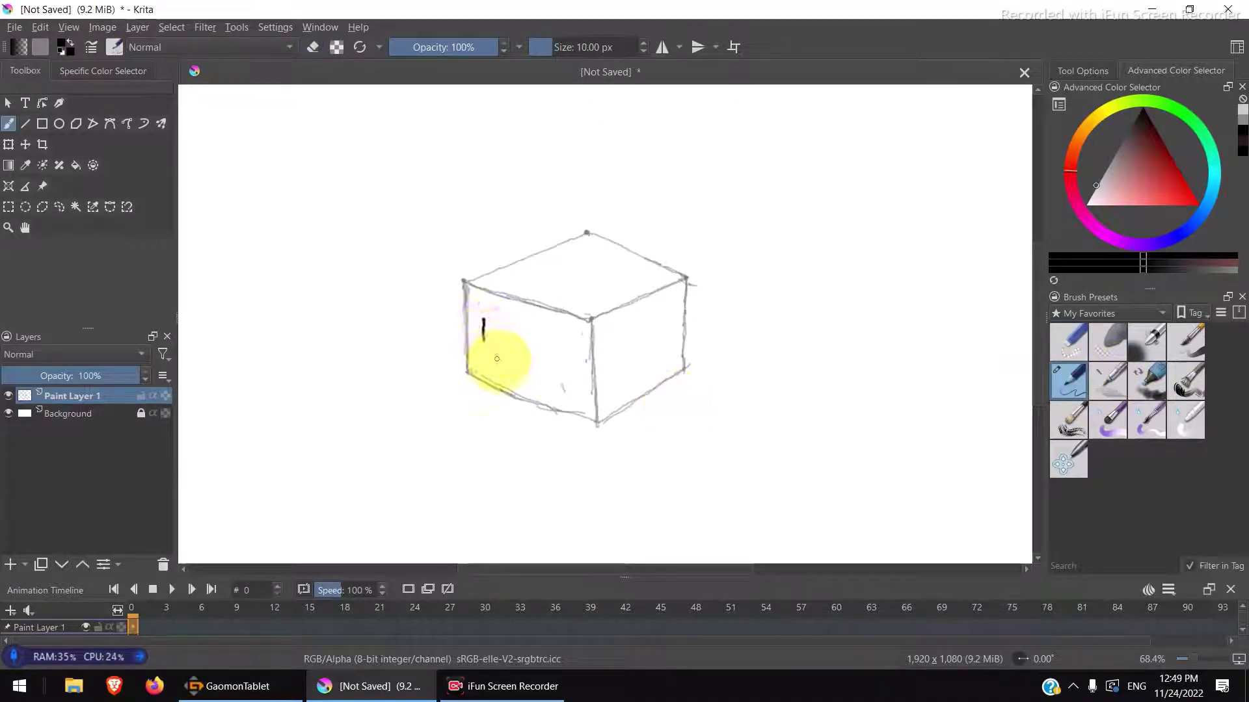
pyautogui.click(1242, 115)
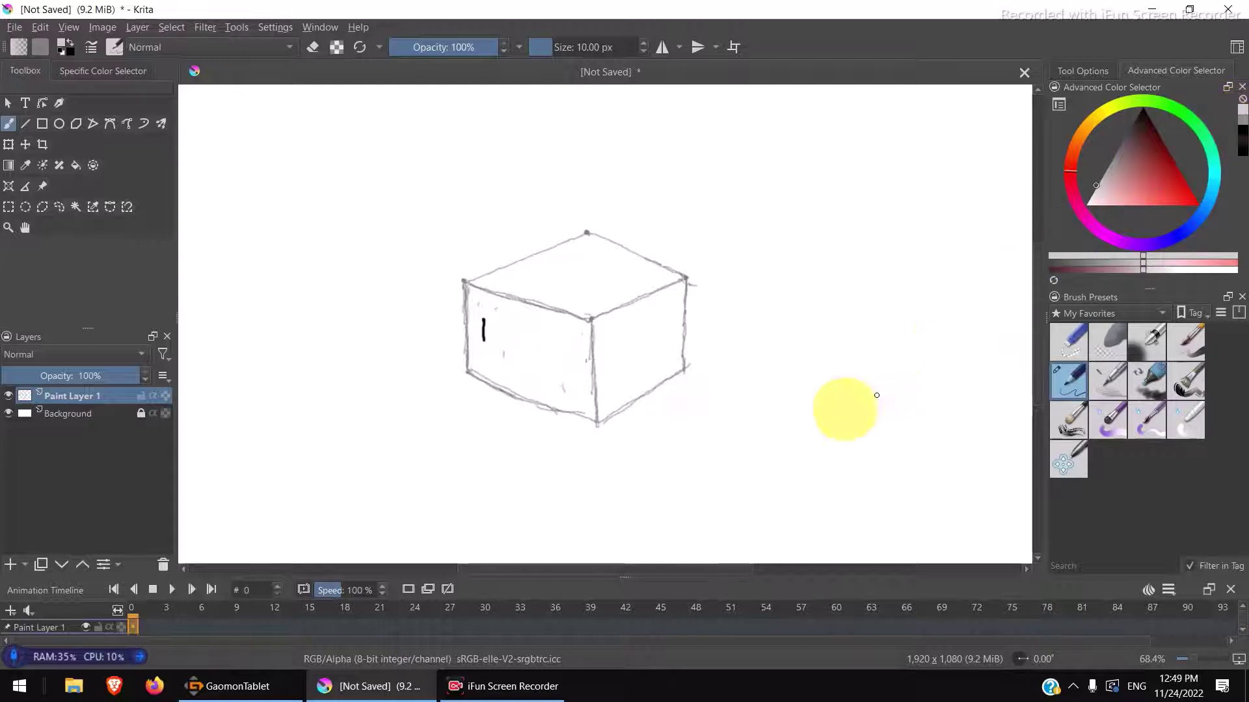
pyautogui.moveTo(508, 357)
pyautogui.mouseDown()
pyautogui.moveTo(482, 315)
pyautogui.moveTo(479, 350)
pyautogui.moveTo(475, 305)
pyautogui.moveTo(472, 358)
pyautogui.moveTo(484, 314)
pyautogui.moveTo(513, 376)
pyautogui.moveTo(532, 339)
pyautogui.moveTo(567, 390)
pyautogui.moveTo(585, 375)
pyautogui.moveTo(576, 407)
pyautogui.moveTo(562, 340)
pyautogui.moveTo(573, 322)
pyautogui.moveTo(557, 335)
pyautogui.moveTo(538, 334)
pyautogui.moveTo(534, 318)
pyautogui.moveTo(493, 327)
pyautogui.moveTo(473, 295)
pyautogui.moveTo(506, 326)
pyautogui.moveTo(518, 380)
pyautogui.moveTo(484, 297)
pyautogui.moveTo(497, 372)
pyautogui.mouseUp()
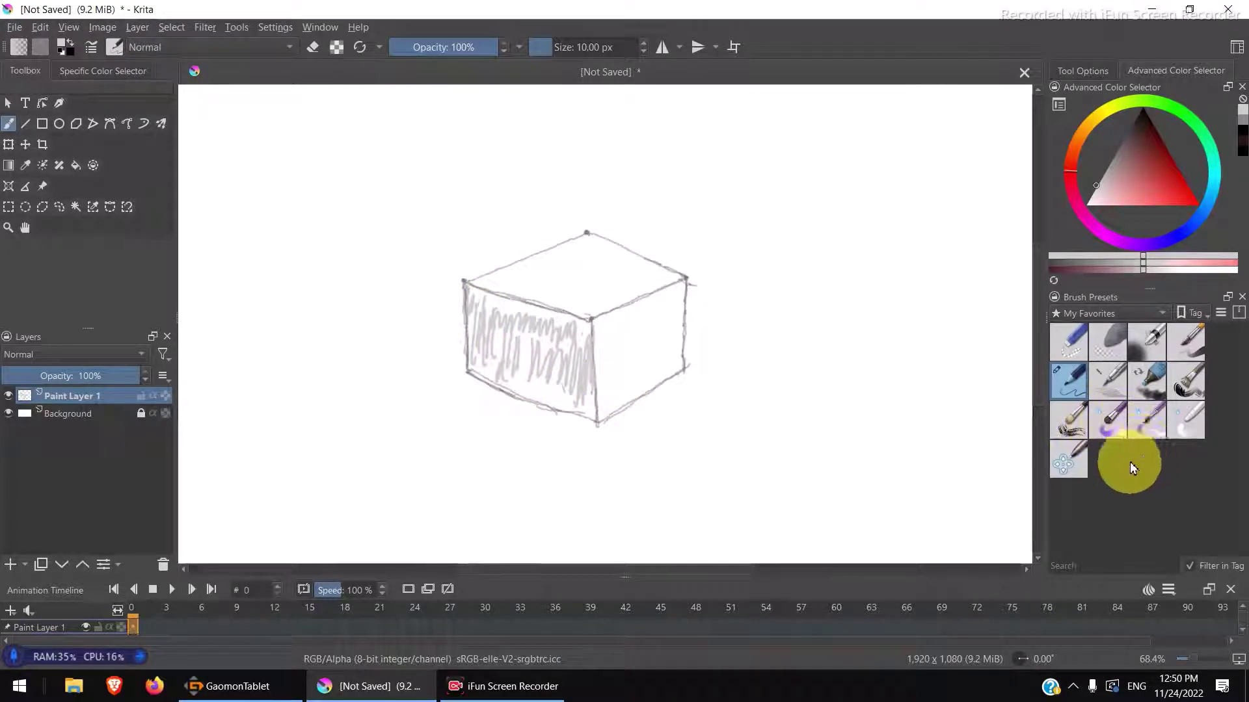
# Step: Smudge the left-face hatching into even soft grey with the 50 px blending brush, then reselect the pencil
pyautogui.click(1185, 419)
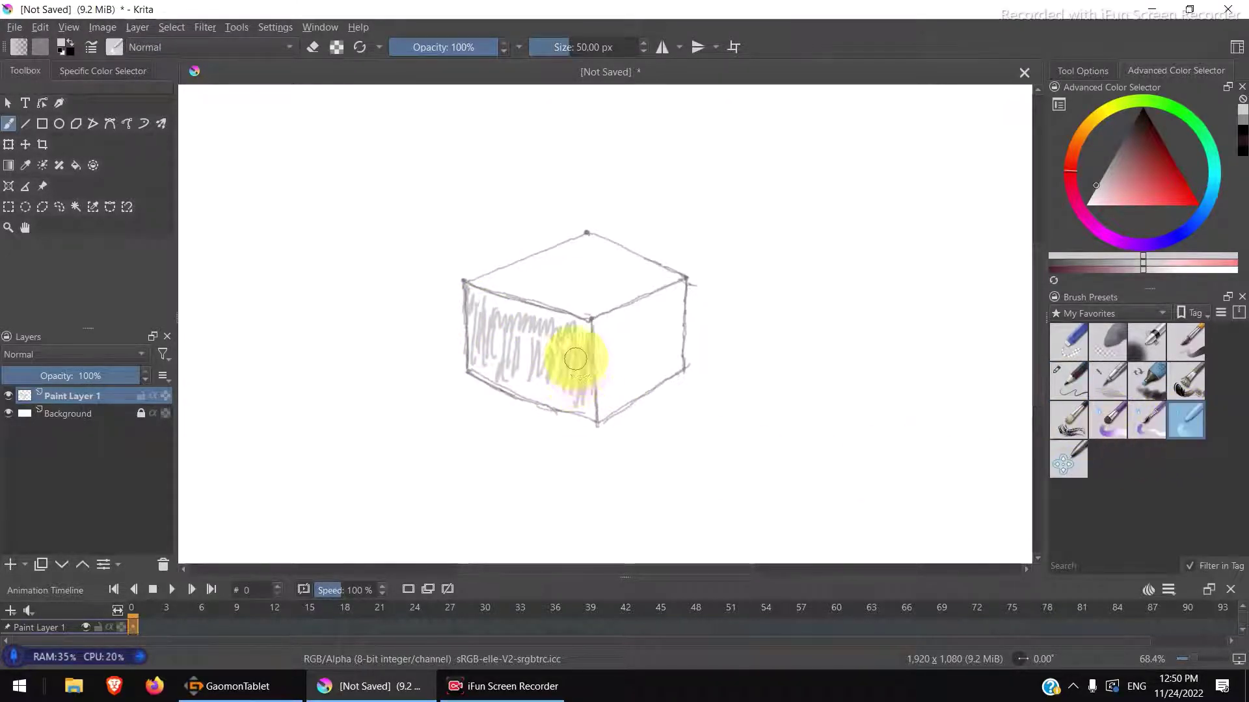
pyautogui.moveTo(575, 370)
pyautogui.mouseDown()
pyautogui.moveTo(571, 338)
pyautogui.moveTo(554, 360)
pyautogui.moveTo(524, 361)
pyautogui.moveTo(537, 373)
pyautogui.moveTo(564, 340)
pyautogui.moveTo(534, 354)
pyautogui.moveTo(554, 419)
pyautogui.moveTo(547, 384)
pyautogui.moveTo(530, 383)
pyautogui.moveTo(543, 361)
pyautogui.moveTo(556, 375)
pyautogui.moveTo(576, 366)
pyautogui.moveTo(566, 361)
pyautogui.moveTo(560, 389)
pyautogui.moveTo(578, 381)
pyautogui.moveTo(582, 401)
pyautogui.moveTo(579, 333)
pyautogui.moveTo(555, 341)
pyautogui.moveTo(553, 326)
pyautogui.moveTo(553, 385)
pyautogui.moveTo(536, 319)
pyautogui.moveTo(526, 345)
pyautogui.moveTo(522, 324)
pyautogui.moveTo(488, 324)
pyautogui.moveTo(521, 315)
pyautogui.moveTo(481, 292)
pyautogui.moveTo(491, 343)
pyautogui.moveTo(468, 329)
pyautogui.moveTo(474, 348)
pyautogui.moveTo(488, 333)
pyautogui.moveTo(530, 381)
pyautogui.moveTo(577, 403)
pyautogui.moveTo(491, 365)
pyautogui.moveTo(552, 391)
pyautogui.moveTo(566, 325)
pyautogui.moveTo(585, 407)
pyautogui.moveTo(549, 370)
pyautogui.moveTo(583, 382)
pyautogui.mouseUp()
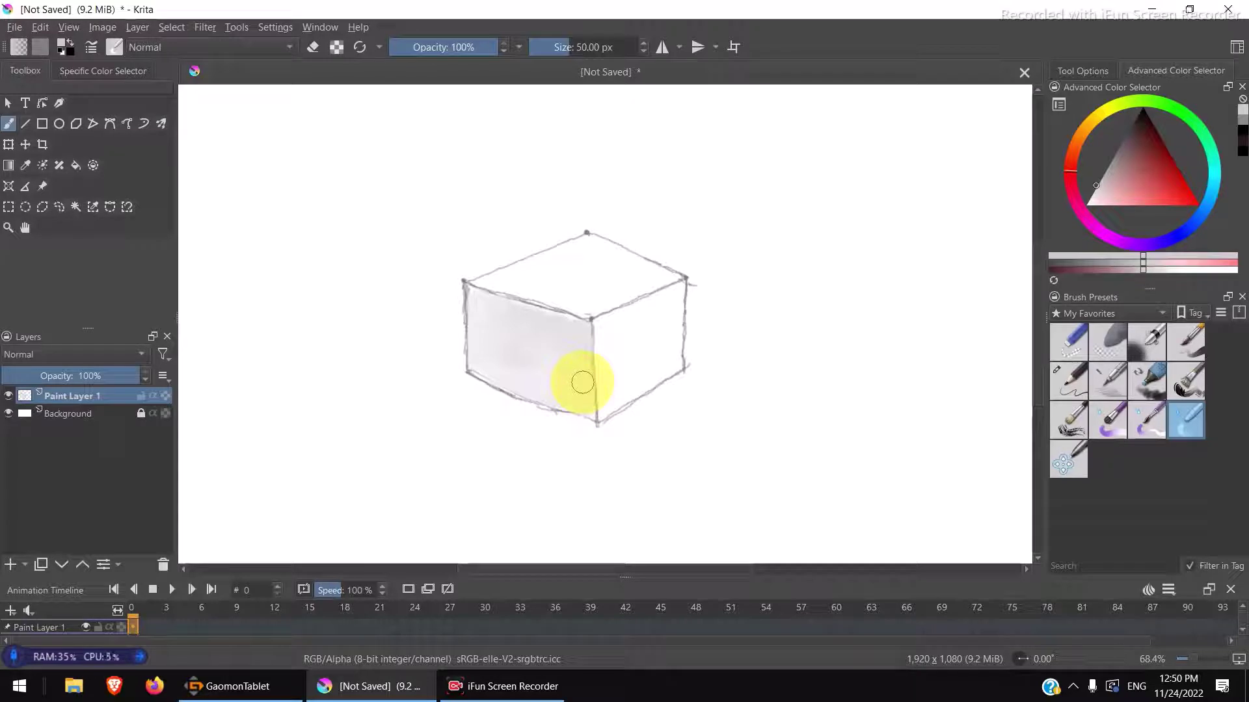
pyautogui.click(1070, 390)
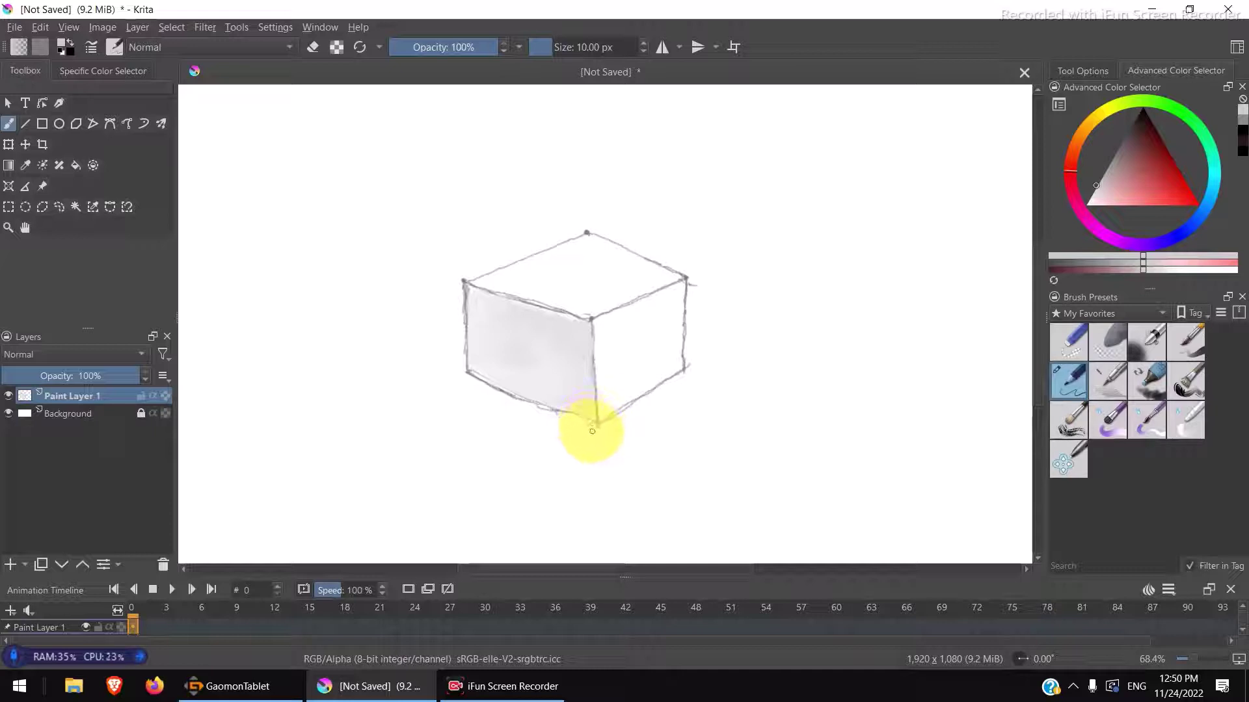
# Step: Hatch a darker grey cast shadow along the cube's bottom-left edge
pyautogui.click(1237, 128)
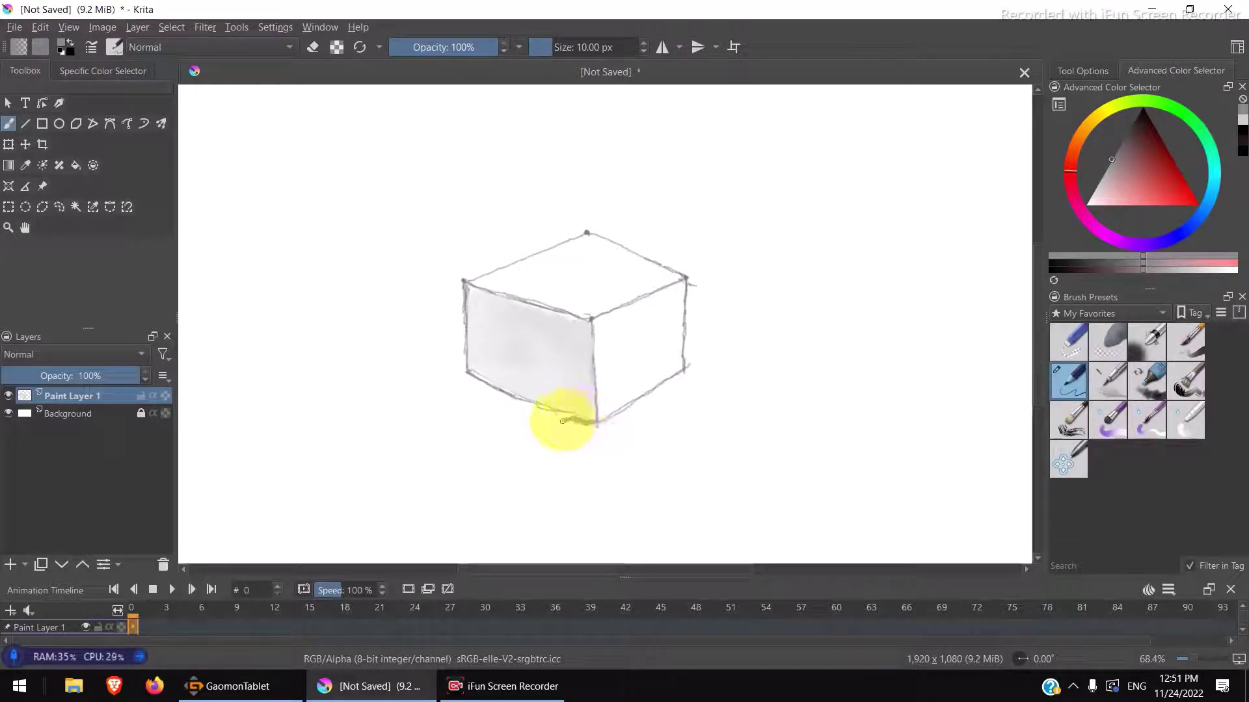
pyautogui.moveTo(553, 415); pyautogui.dragTo(502, 418)
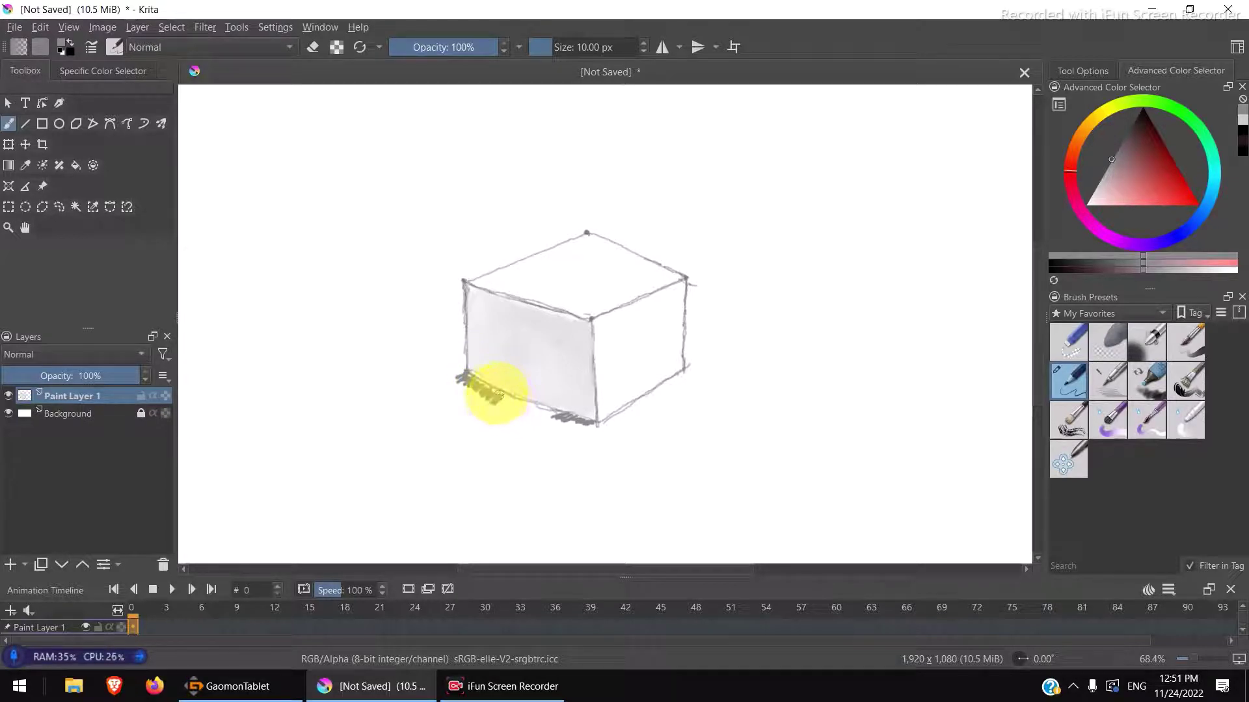
pyautogui.moveTo(496, 392); pyautogui.dragTo(553, 412)
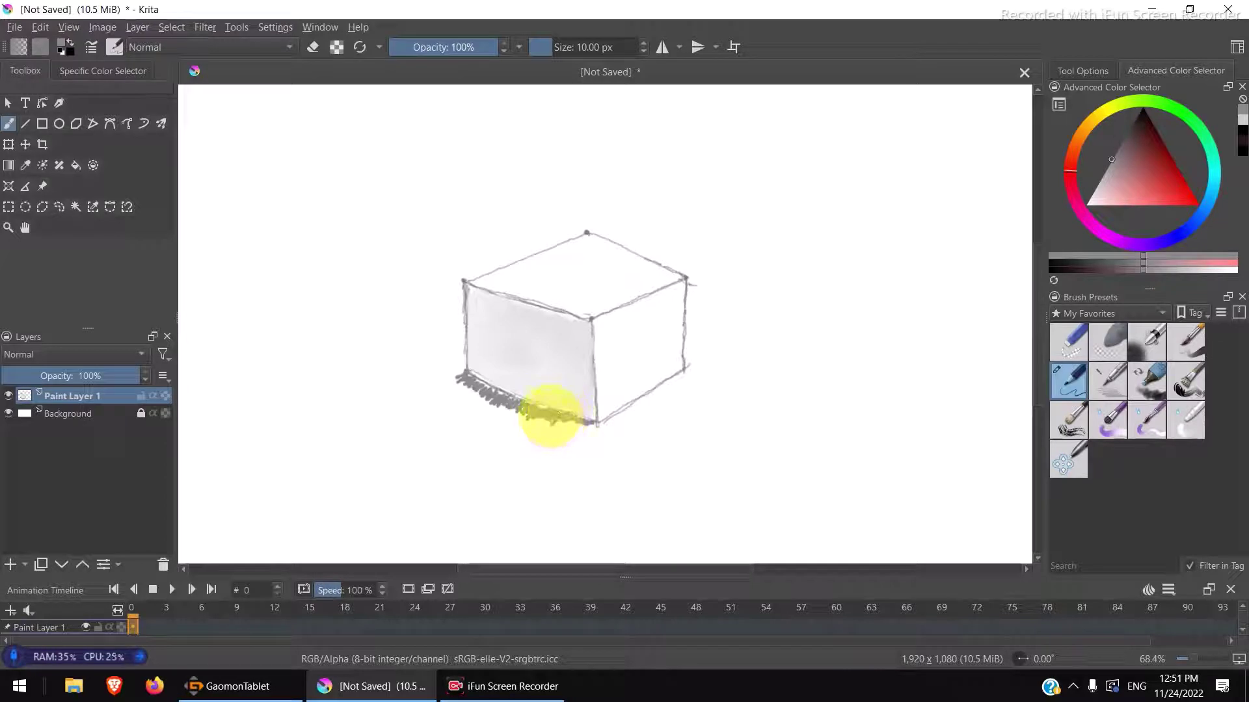
pyautogui.moveTo(550, 416)
pyautogui.mouseDown()
pyautogui.moveTo(614, 430)
pyautogui.moveTo(586, 423)
pyautogui.mouseUp()
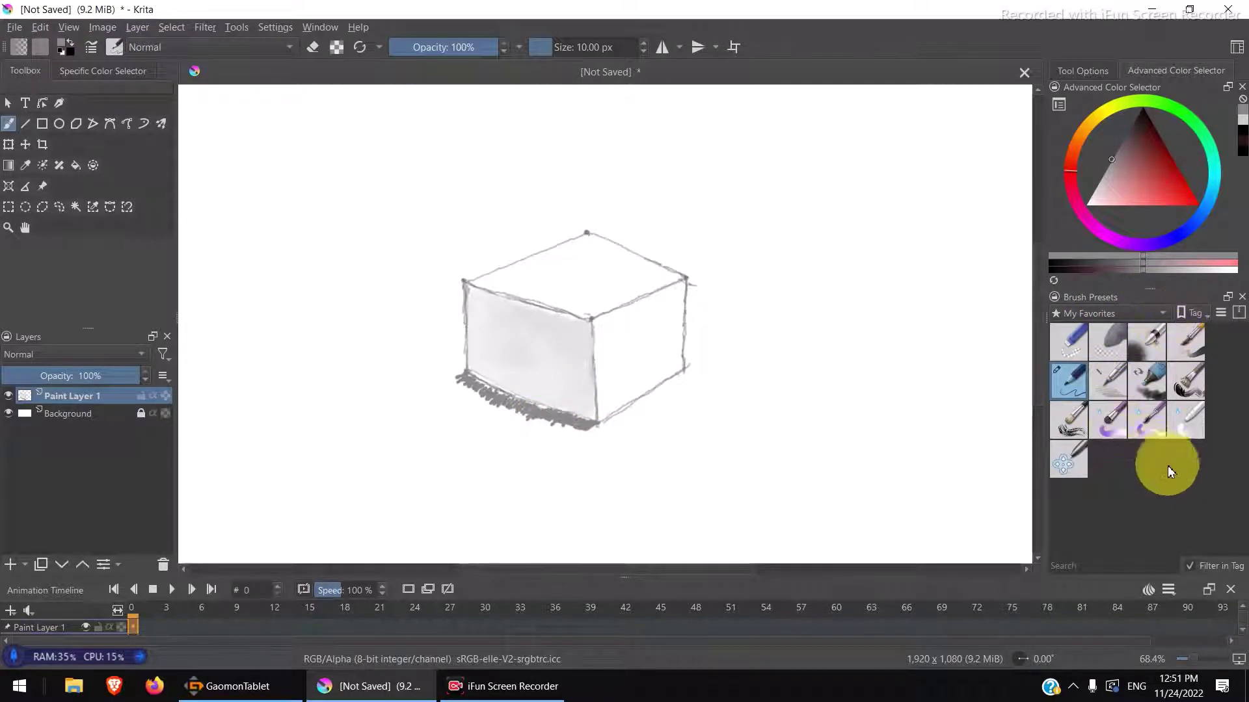
# Step: Select the second-row Darken-mode pencil preset in the Brush Presets docker
pyautogui.moveTo(1157, 402)
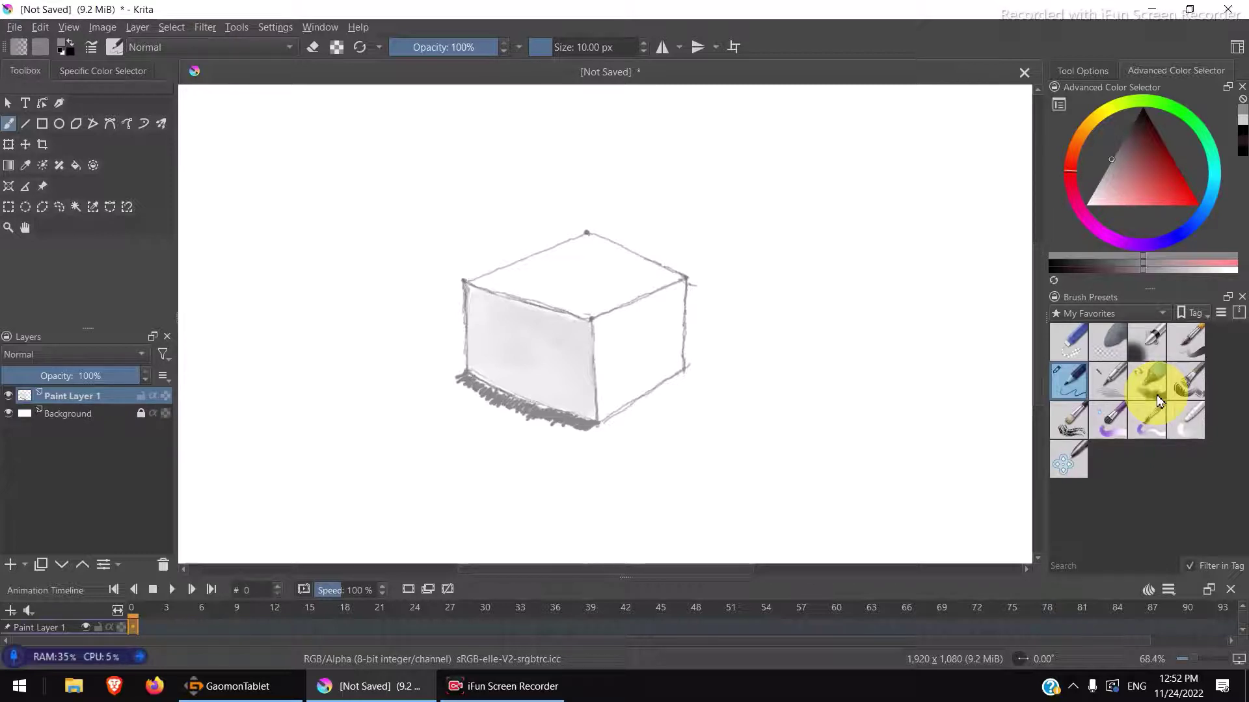
pyautogui.click(1108, 377)
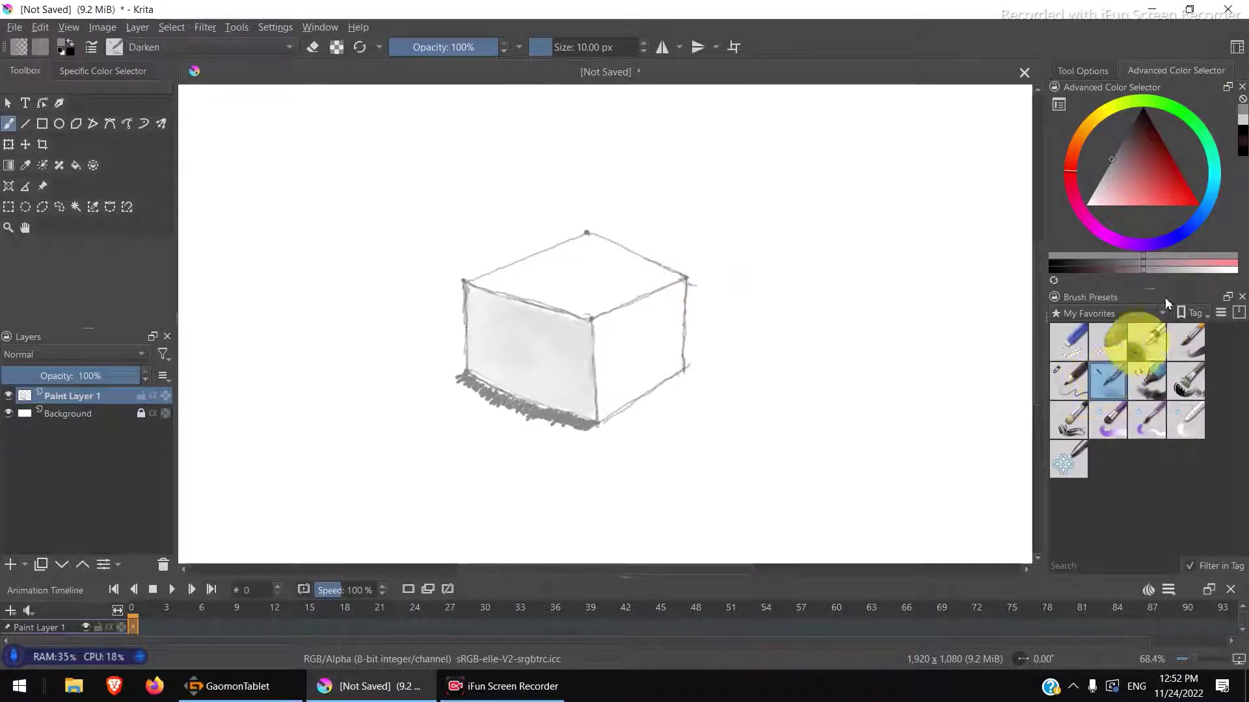
# Step: In black, draw the right-side flap edges from the cube's right and top corners
pyautogui.click(1240, 140)
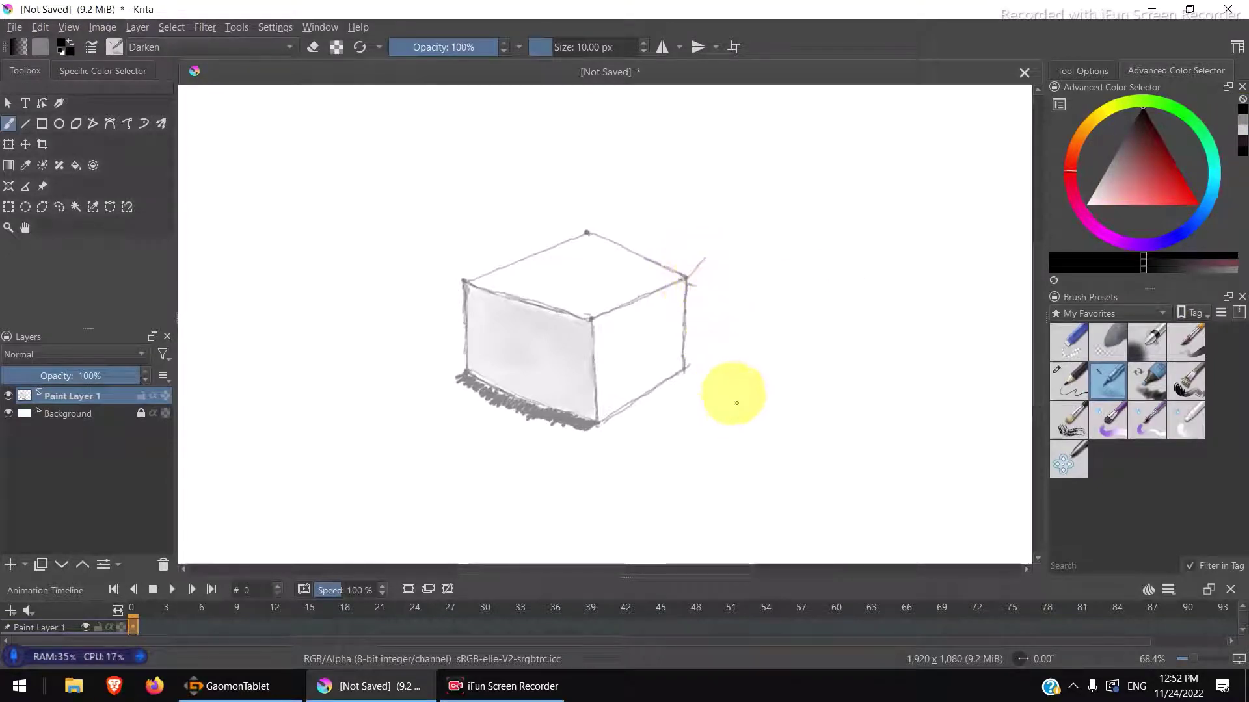
pyautogui.moveTo(687, 278); pyautogui.dragTo(705, 229)
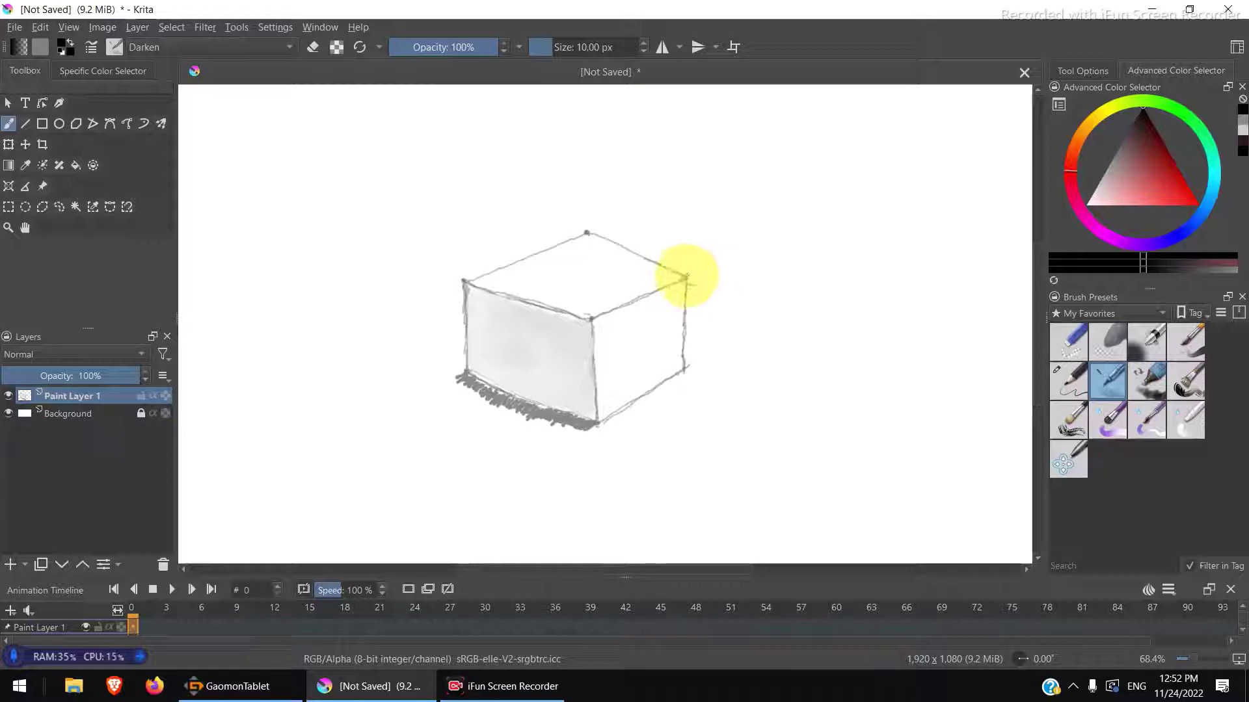
pyautogui.moveTo(687, 278); pyautogui.dragTo(705, 253)
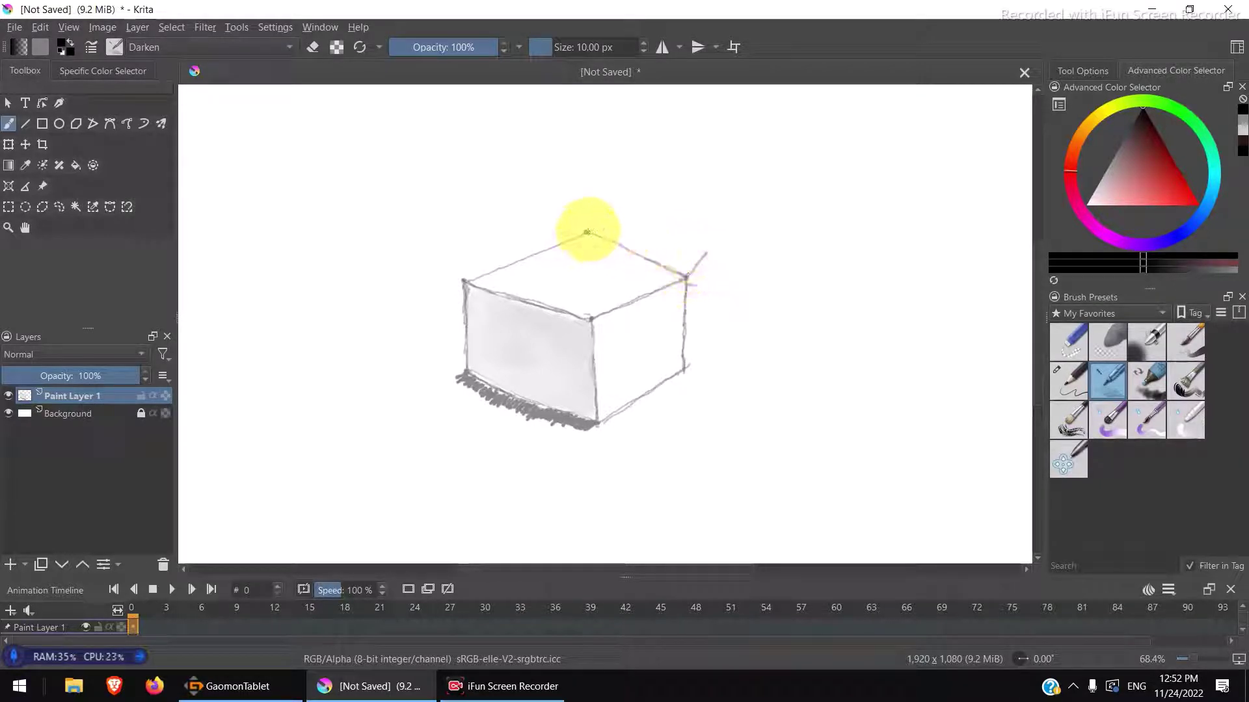
pyautogui.moveTo(588, 232); pyautogui.dragTo(603, 214)
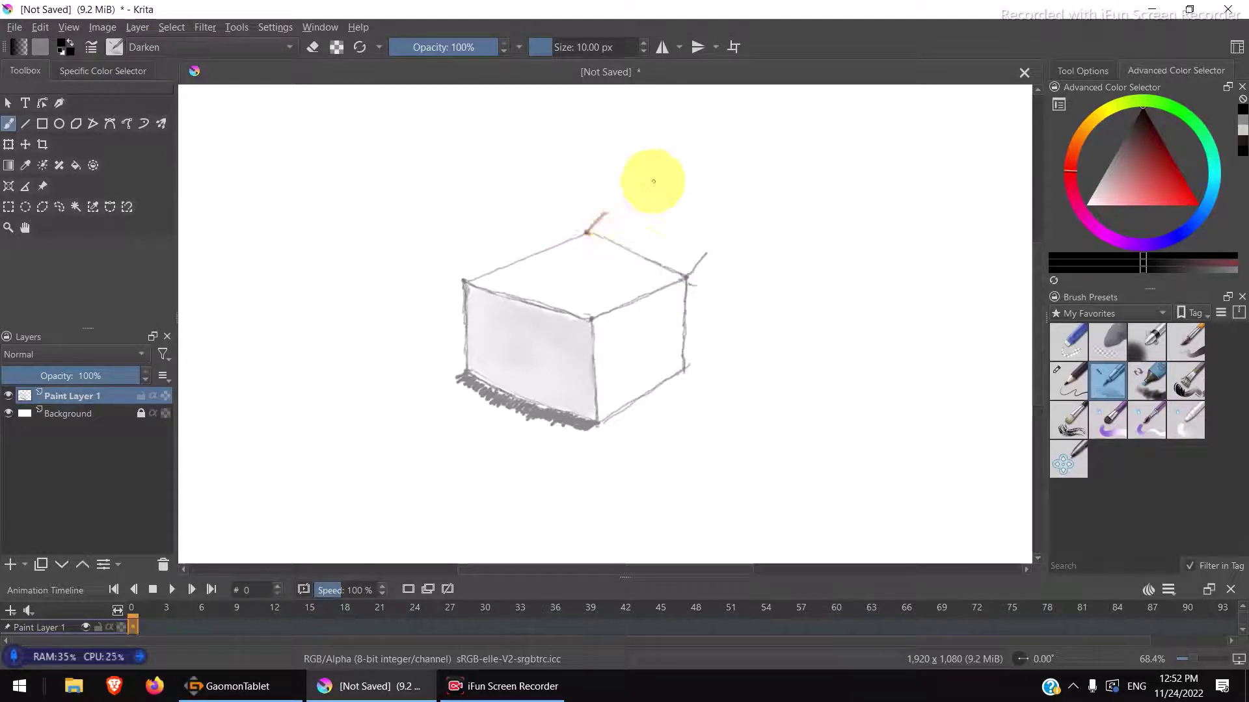
pyautogui.moveTo(608, 212); pyautogui.dragTo(706, 254)
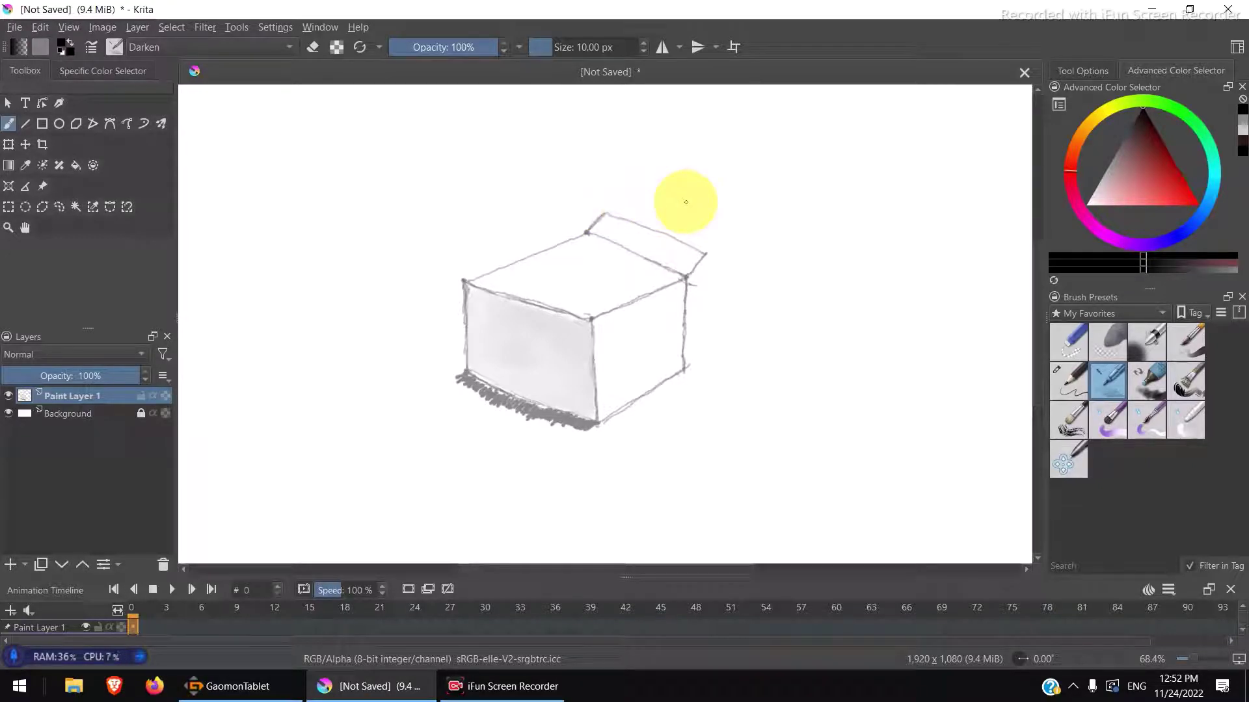
pyautogui.hotkey('ctrl', 'z')
pyautogui.hotkey('ctrl', 'z')
pyautogui.hotkey('ctrl', 'z')
pyautogui.hotkey('ctrl', 'z')
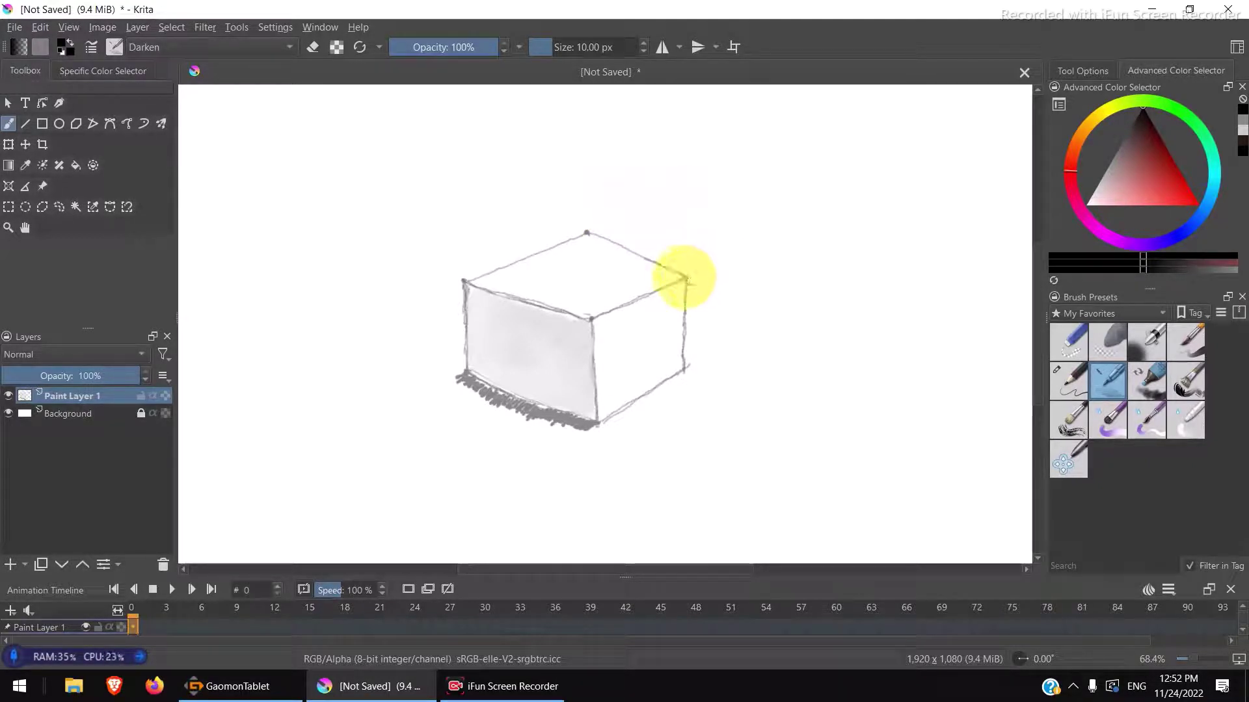
pyautogui.moveTo(688, 274); pyautogui.dragTo(731, 229)
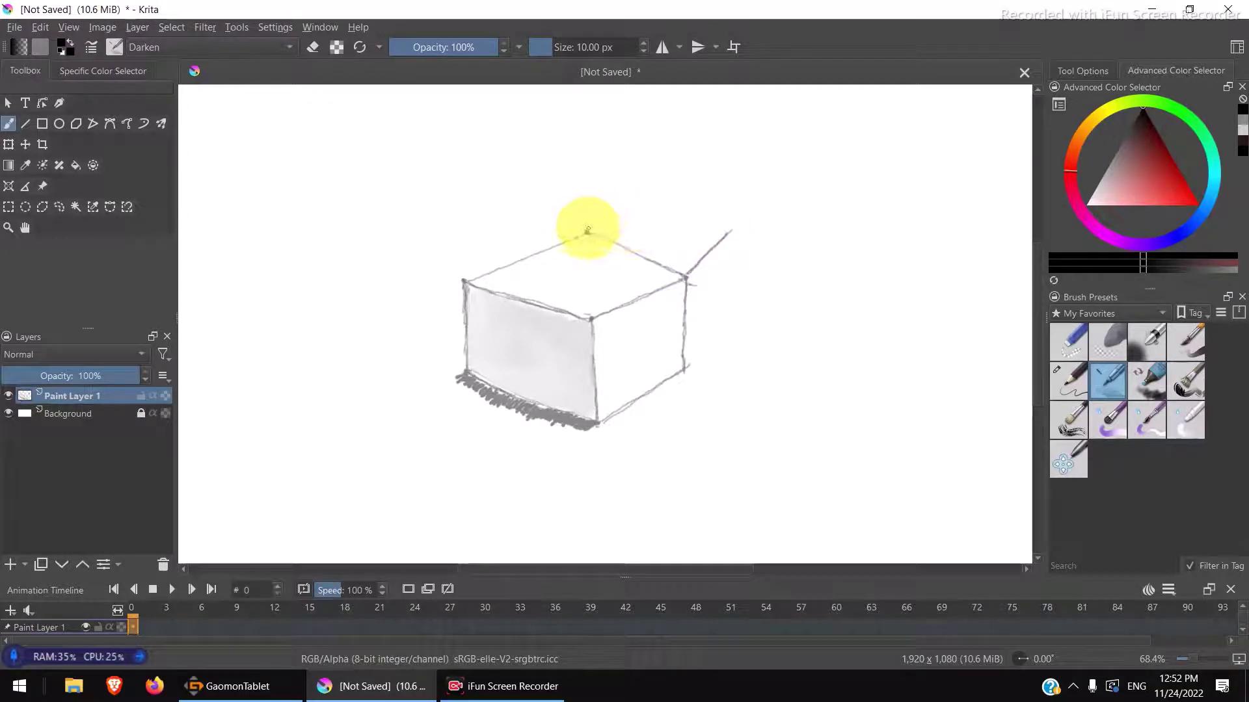
pyautogui.moveTo(587, 231)
pyautogui.mouseDown()
pyautogui.moveTo(623, 190)
pyautogui.moveTo(727, 230)
pyautogui.mouseUp()
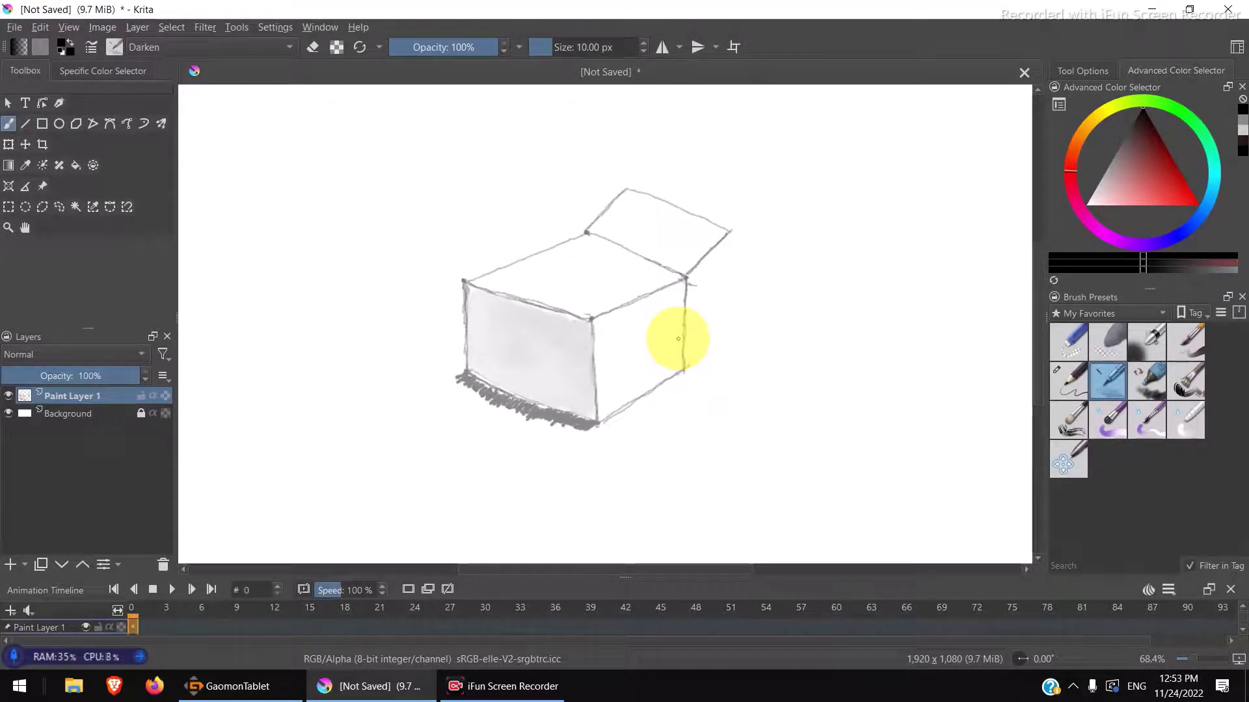
# Step: Draw the up-left flap line from the top corner and the left flap's edges
pyautogui.moveTo(585, 223); pyautogui.dragTo(566, 204)
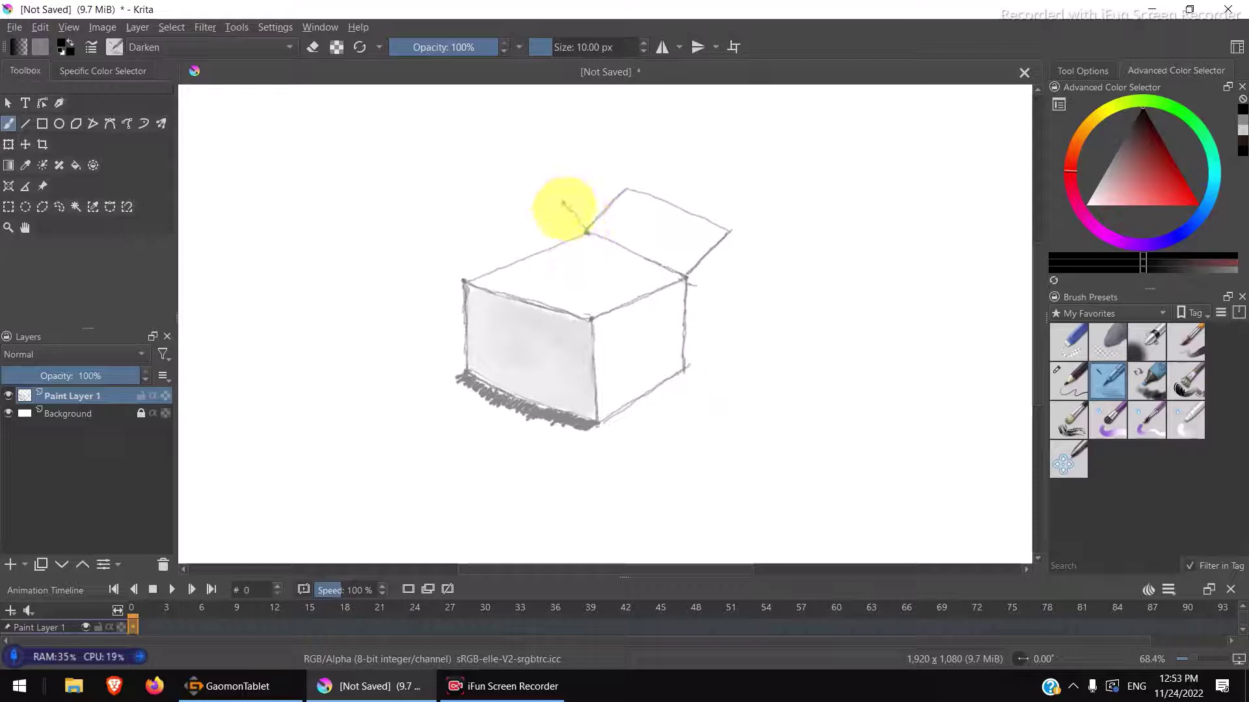
pyautogui.hotkey('ctrl', 'z')
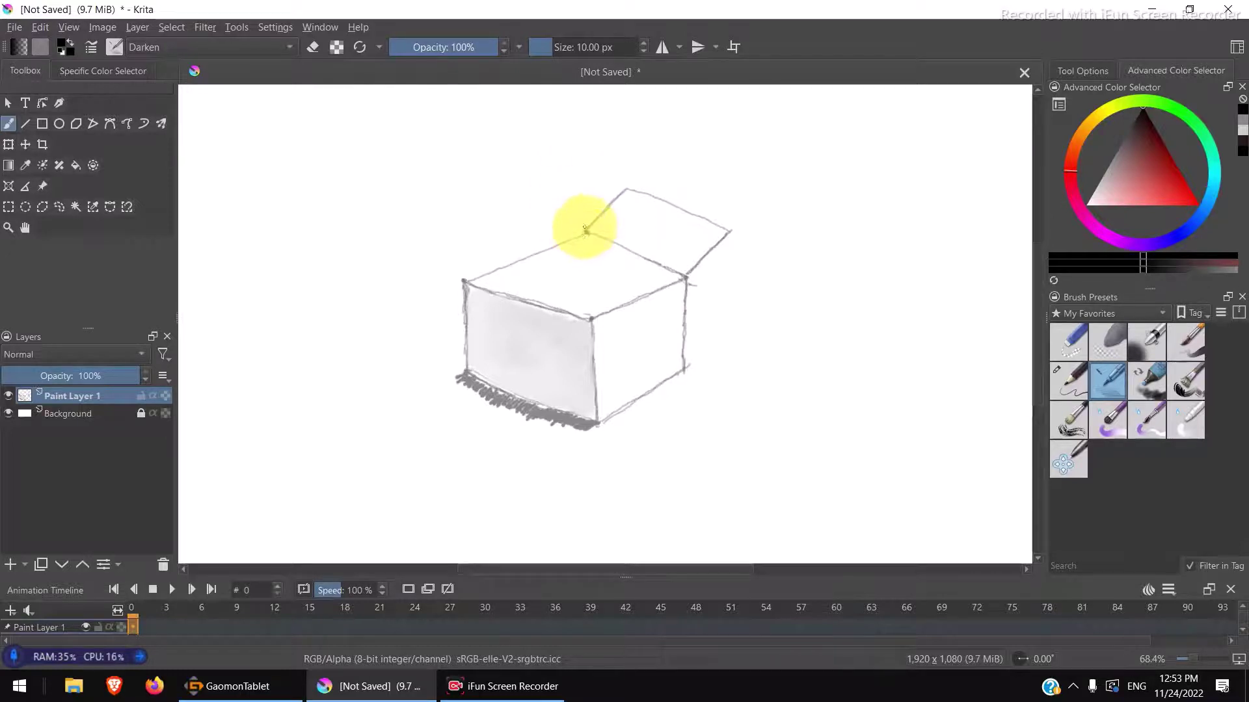
pyautogui.moveTo(586, 229); pyautogui.dragTo(552, 191)
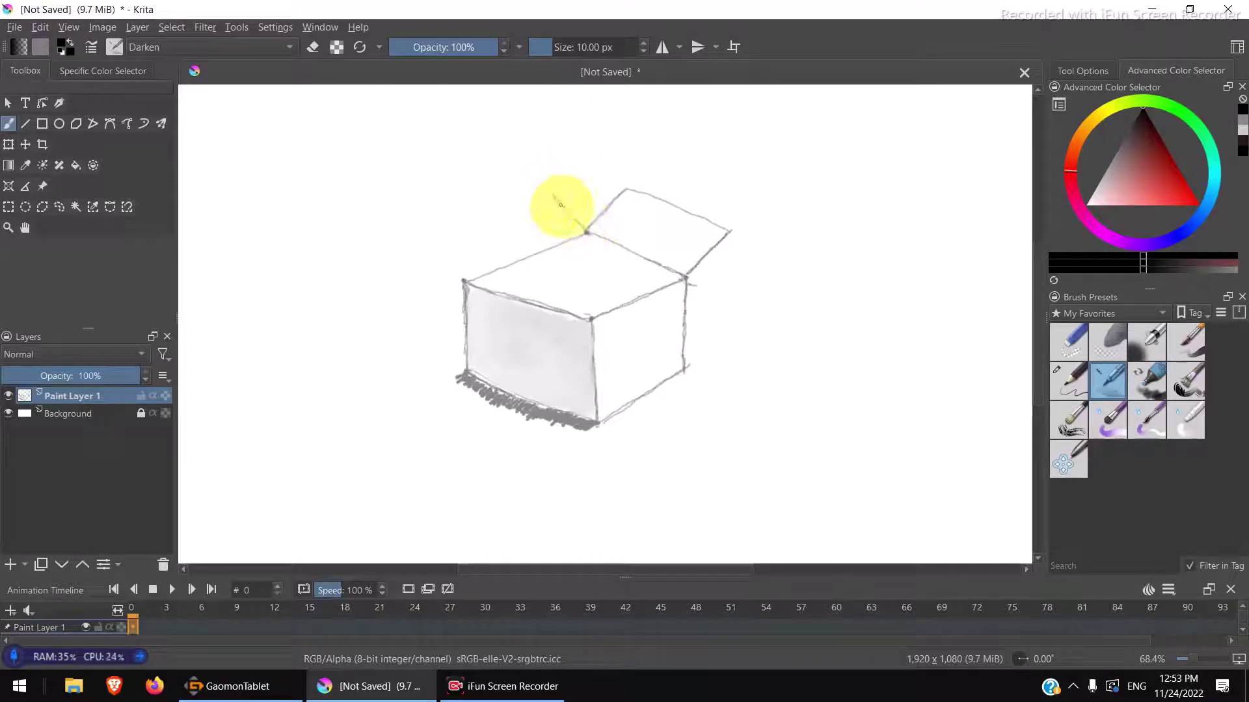
pyautogui.moveTo(585, 229); pyautogui.dragTo(553, 193)
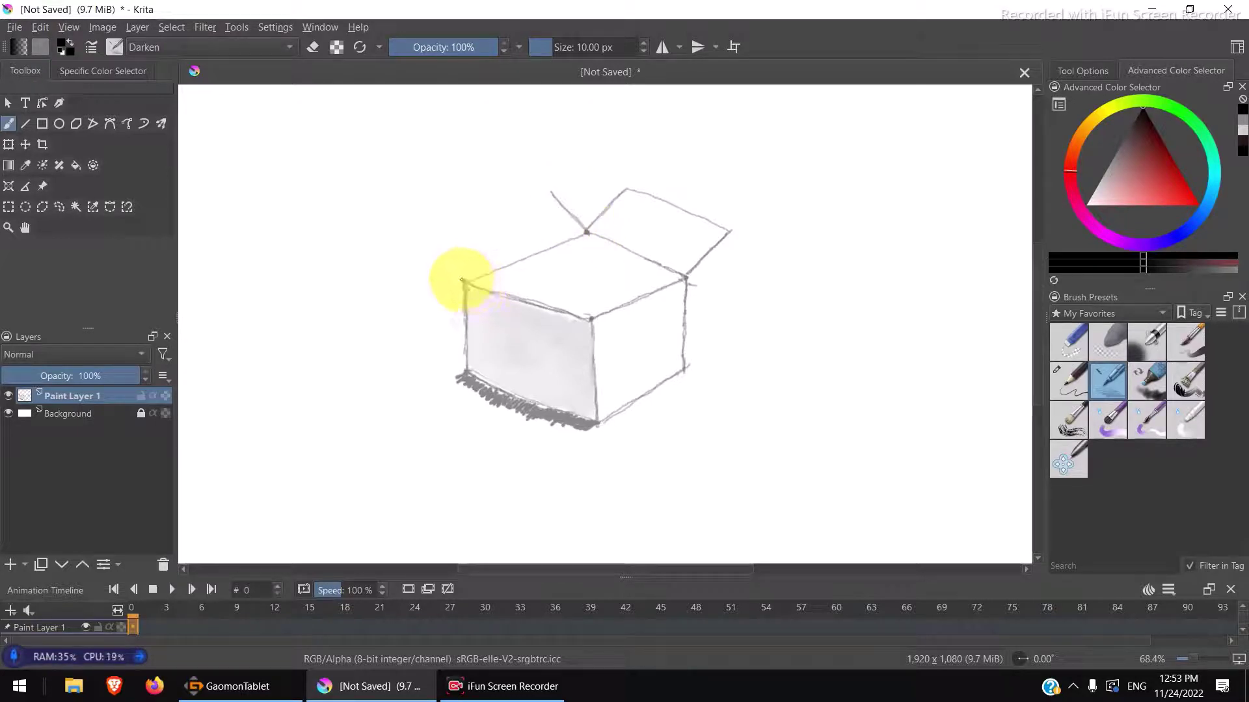
pyautogui.moveTo(434, 241); pyautogui.dragTo(464, 283)
pyautogui.moveTo(434, 240); pyautogui.dragTo(551, 192)
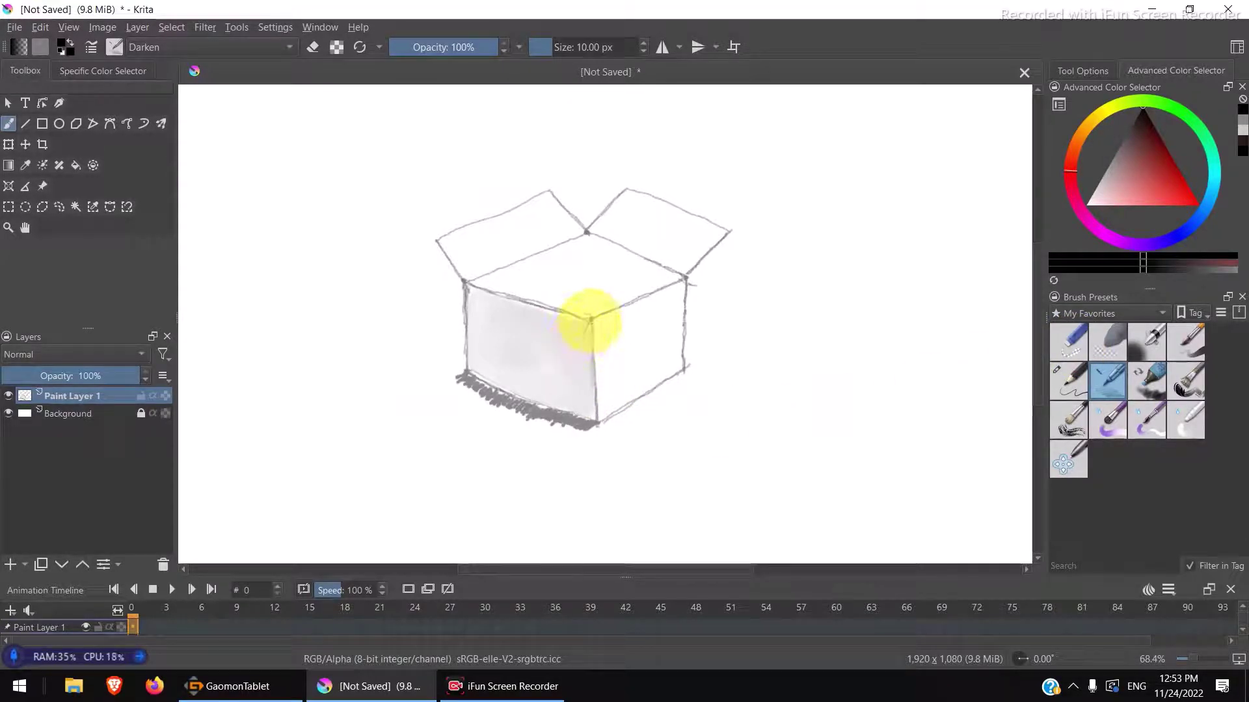
# Step: Outline the left front flap edge and the right front flap's outer and lower edges
pyautogui.moveTo(587, 322); pyautogui.dragTo(563, 363)
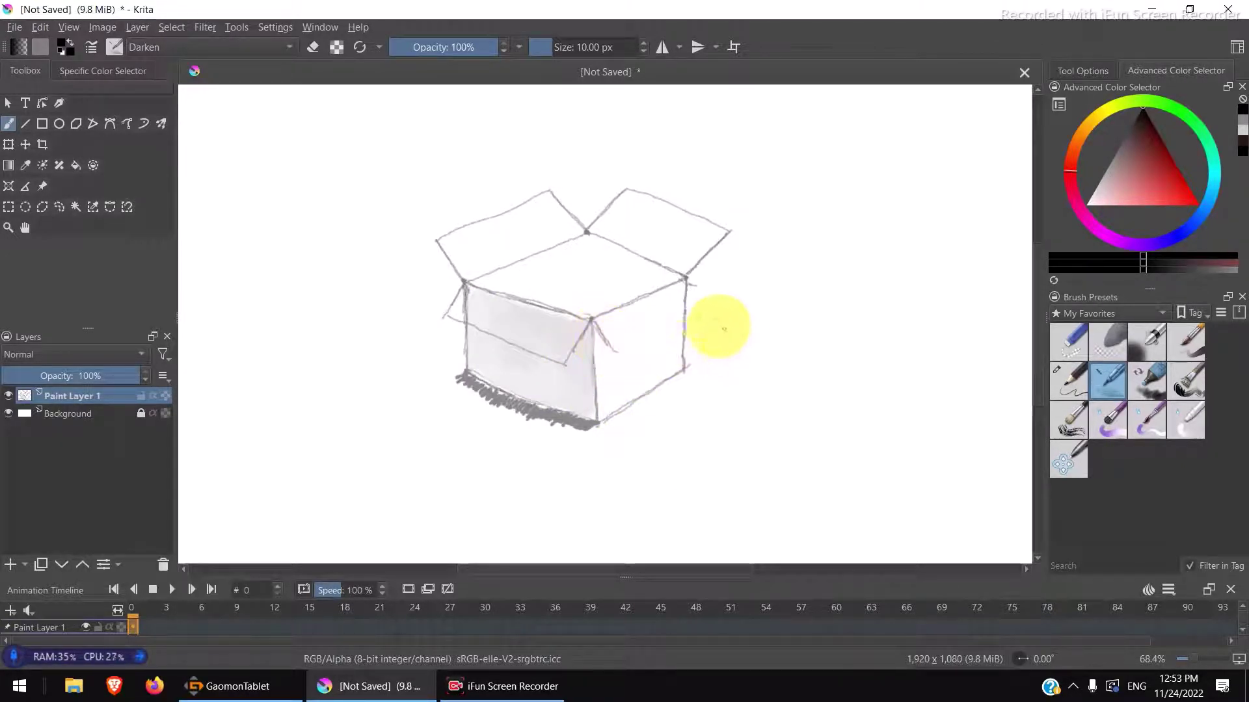
pyautogui.moveTo(687, 281); pyautogui.dragTo(703, 314)
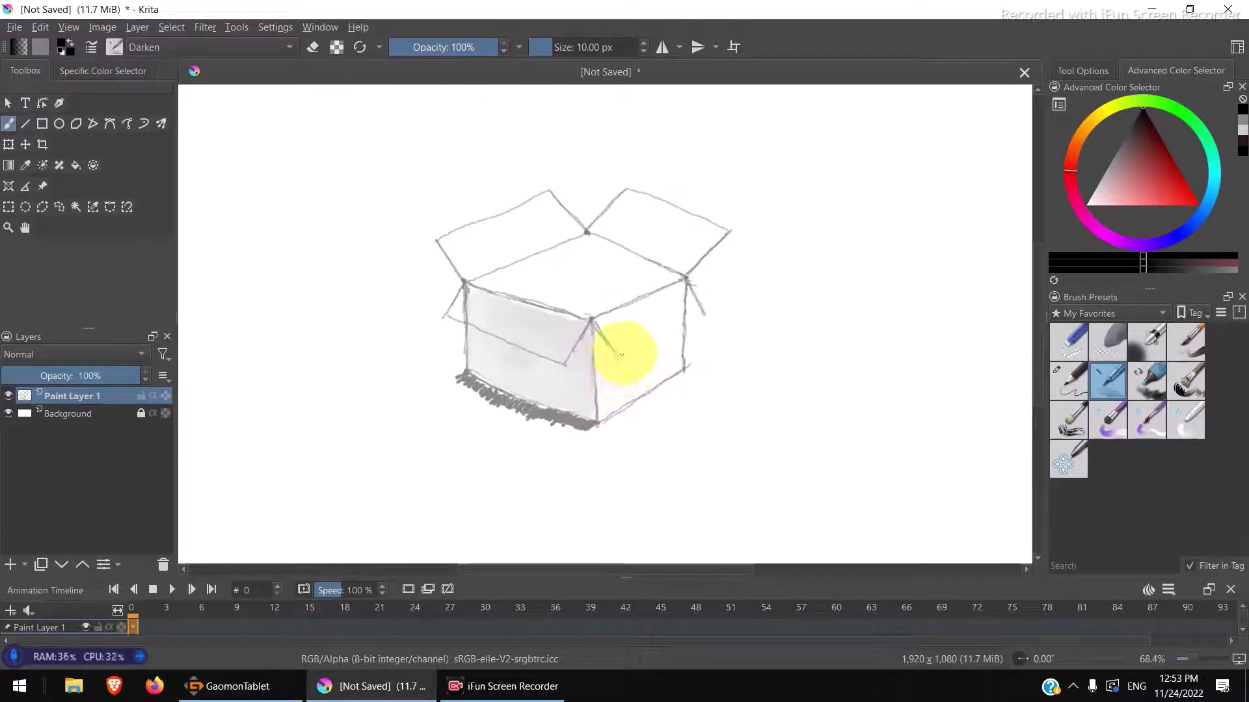
pyautogui.moveTo(623, 353); pyautogui.dragTo(702, 314)
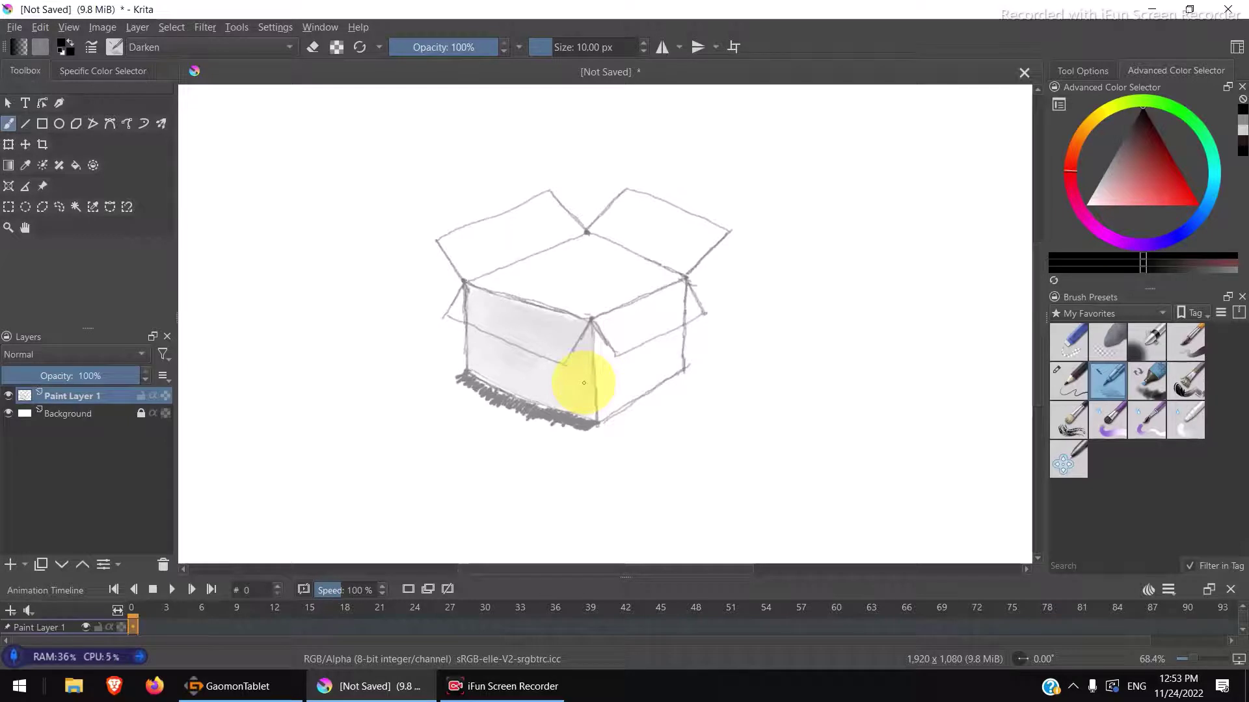
# Step: With the 25 px eraser, rub out the grey shading above the left front flap's edge
pyautogui.click(1068, 339)
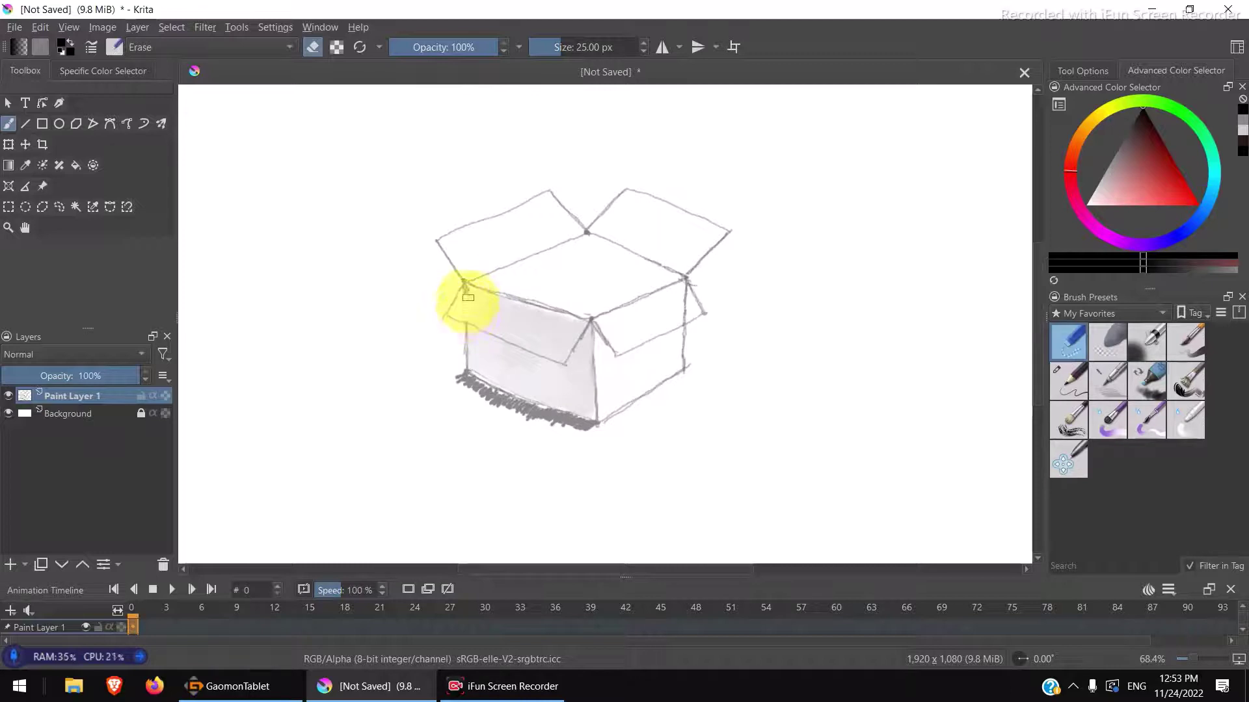
pyautogui.moveTo(475, 296)
pyautogui.mouseDown()
pyautogui.moveTo(569, 325)
pyautogui.moveTo(590, 345)
pyautogui.moveTo(575, 322)
pyautogui.moveTo(570, 332)
pyautogui.moveTo(580, 323)
pyautogui.moveTo(561, 356)
pyautogui.moveTo(562, 320)
pyautogui.moveTo(490, 295)
pyautogui.moveTo(477, 306)
pyautogui.moveTo(555, 352)
pyautogui.moveTo(473, 321)
pyautogui.moveTo(484, 310)
pyautogui.moveTo(564, 330)
pyautogui.moveTo(552, 323)
pyautogui.moveTo(546, 337)
pyautogui.moveTo(544, 322)
pyautogui.moveTo(485, 306)
pyautogui.moveTo(638, 397)
pyautogui.moveTo(560, 362)
pyautogui.moveTo(577, 412)
pyautogui.mouseUp()
pyautogui.click(1105, 380)
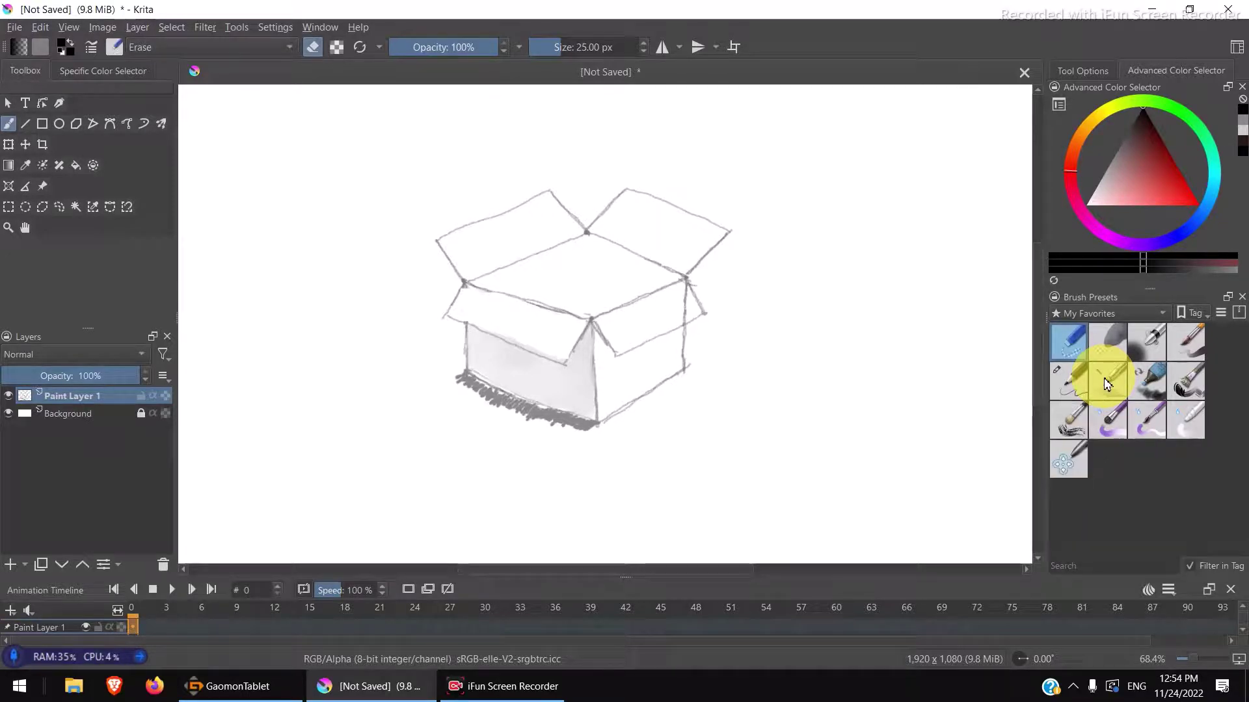
# Step: Select the Darken-mode pencil preset and pick black from the recent colours
pyautogui.click(1069, 376)
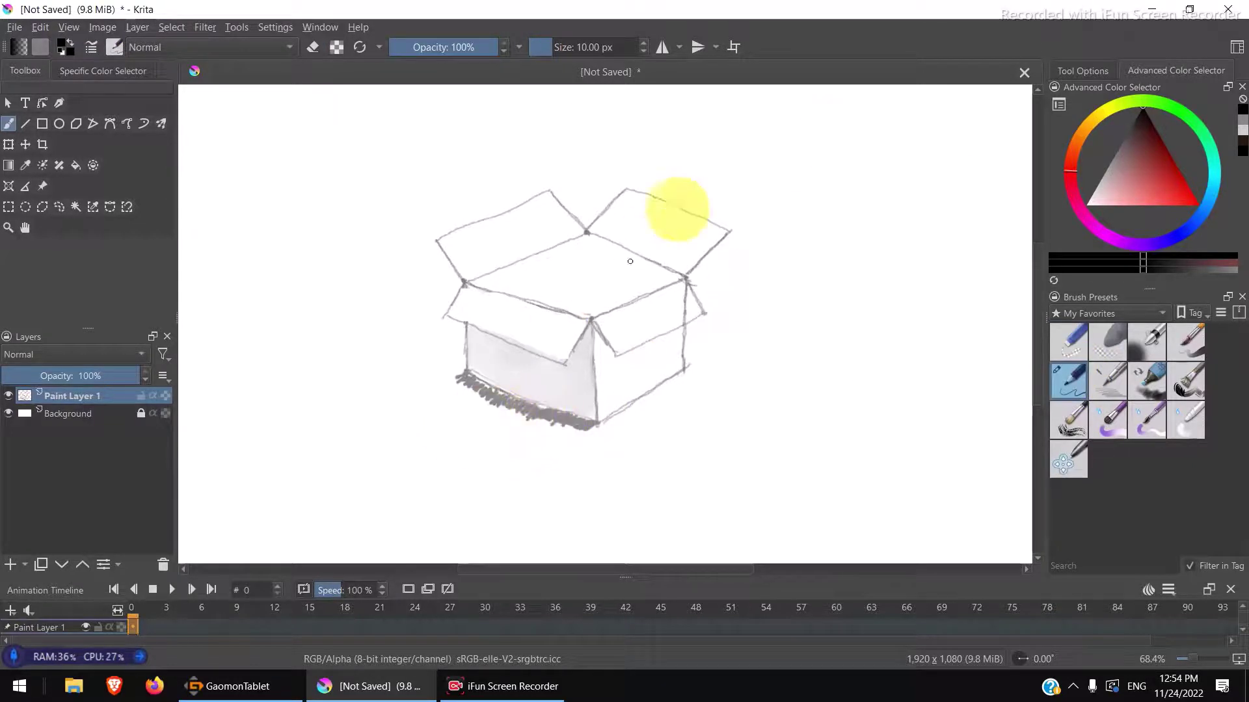
pyautogui.click(784, 102)
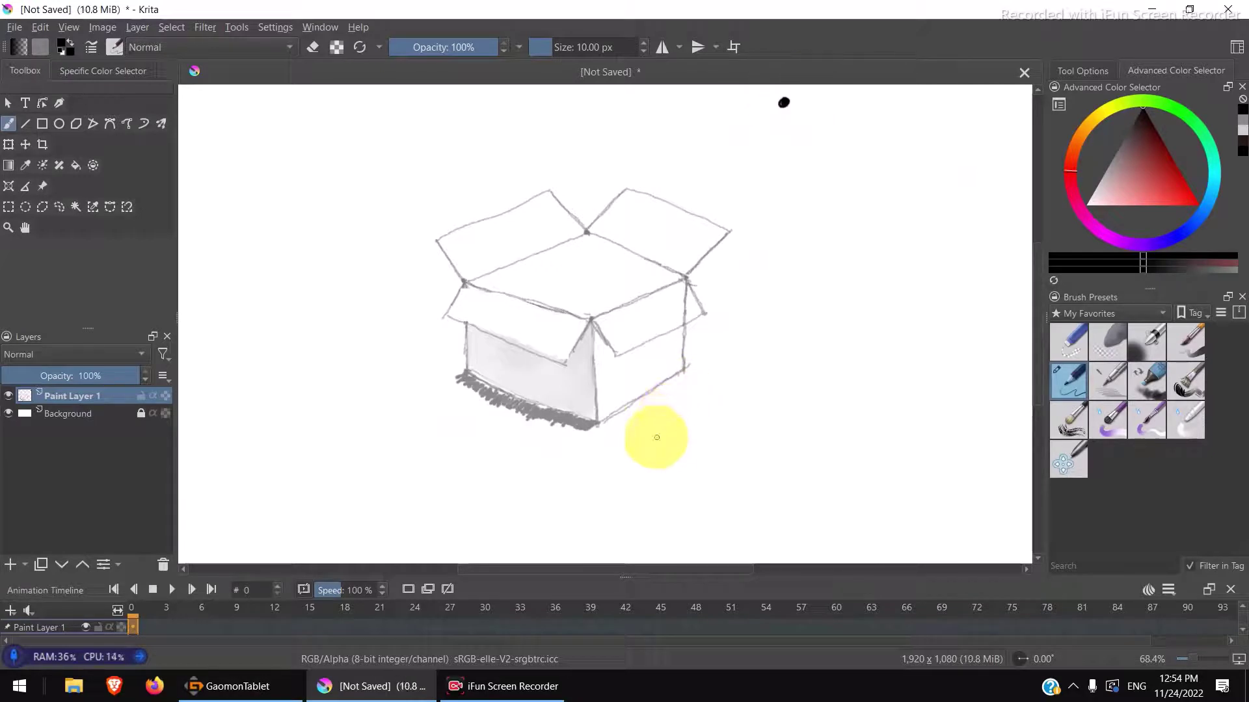
pyautogui.click(1242, 128)
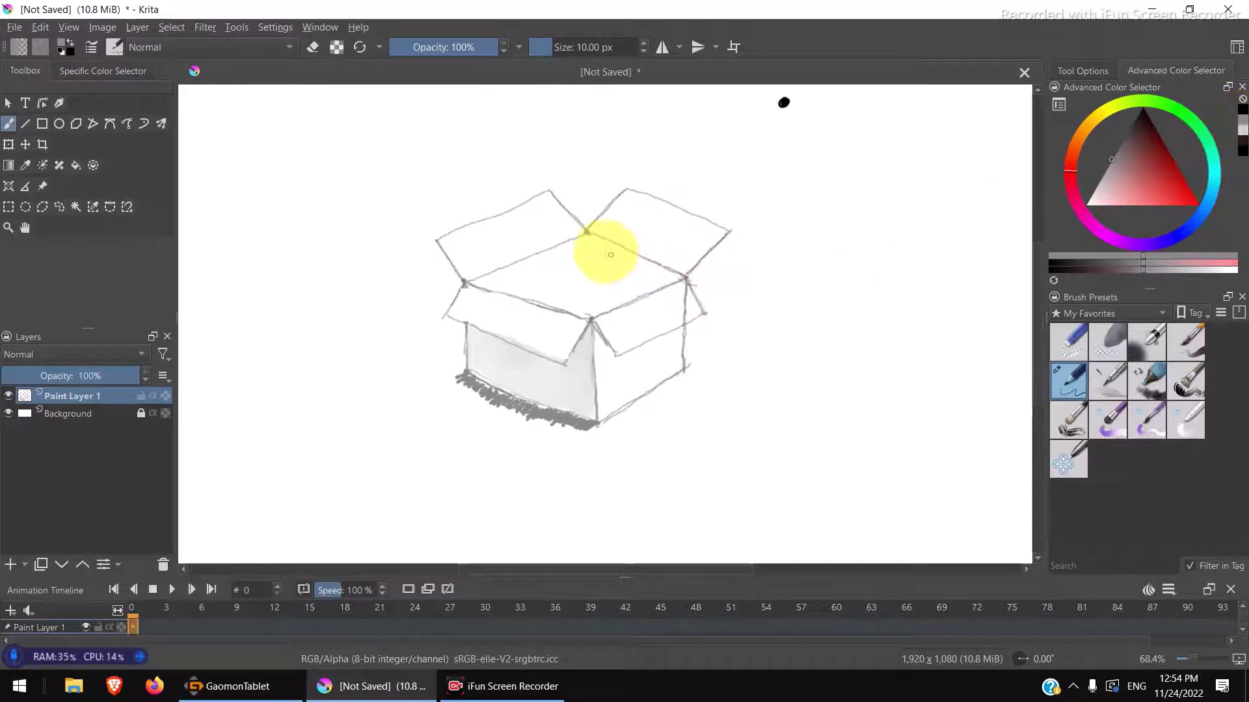
pyautogui.click(1118, 367)
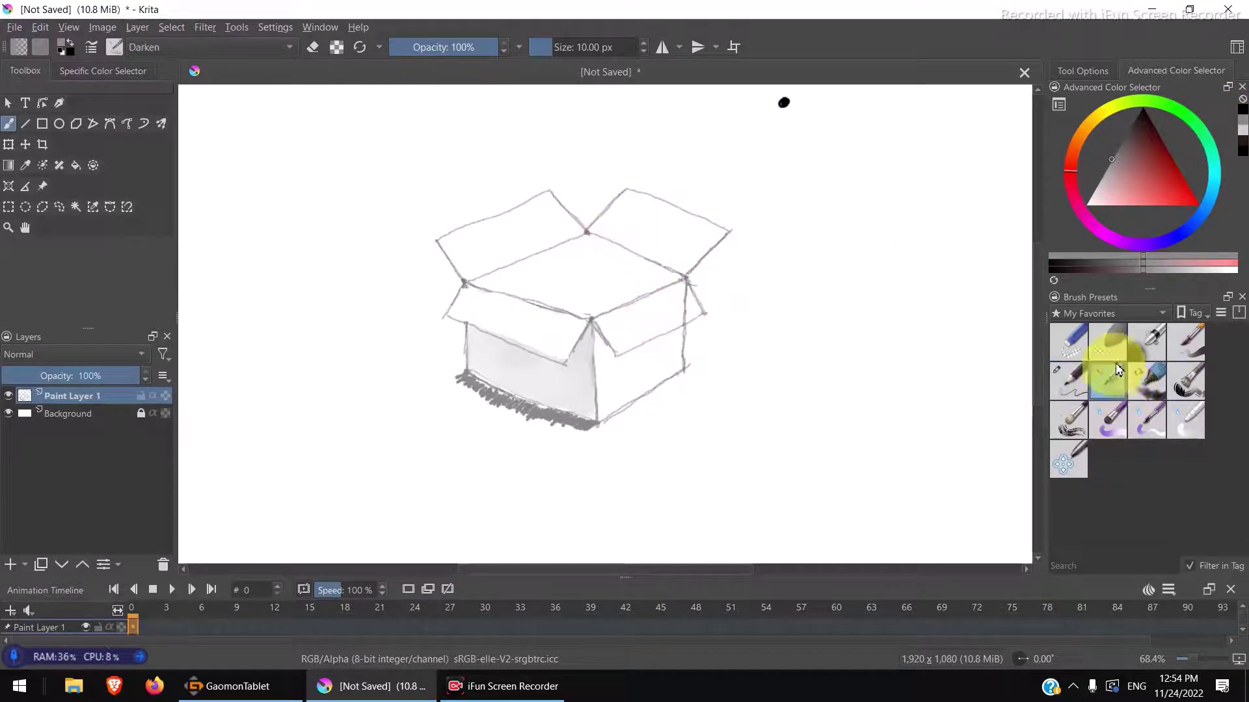
pyautogui.click(1240, 130)
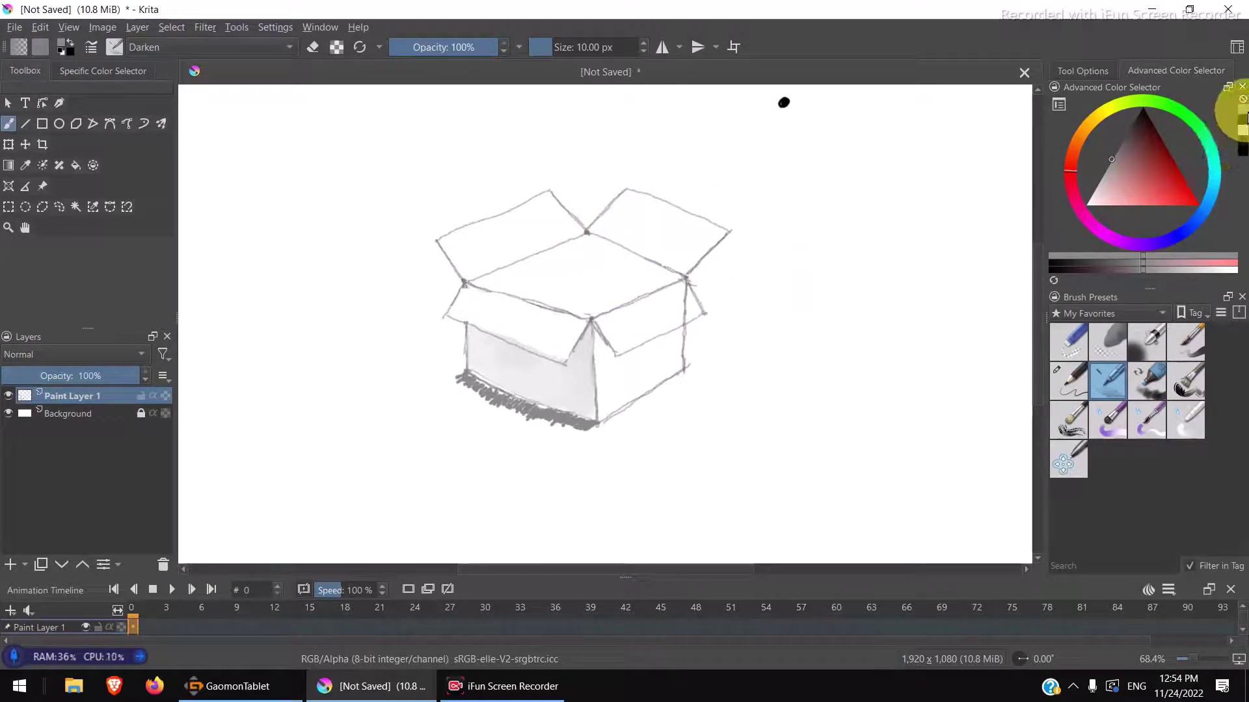
pyautogui.moveTo(1239, 117)
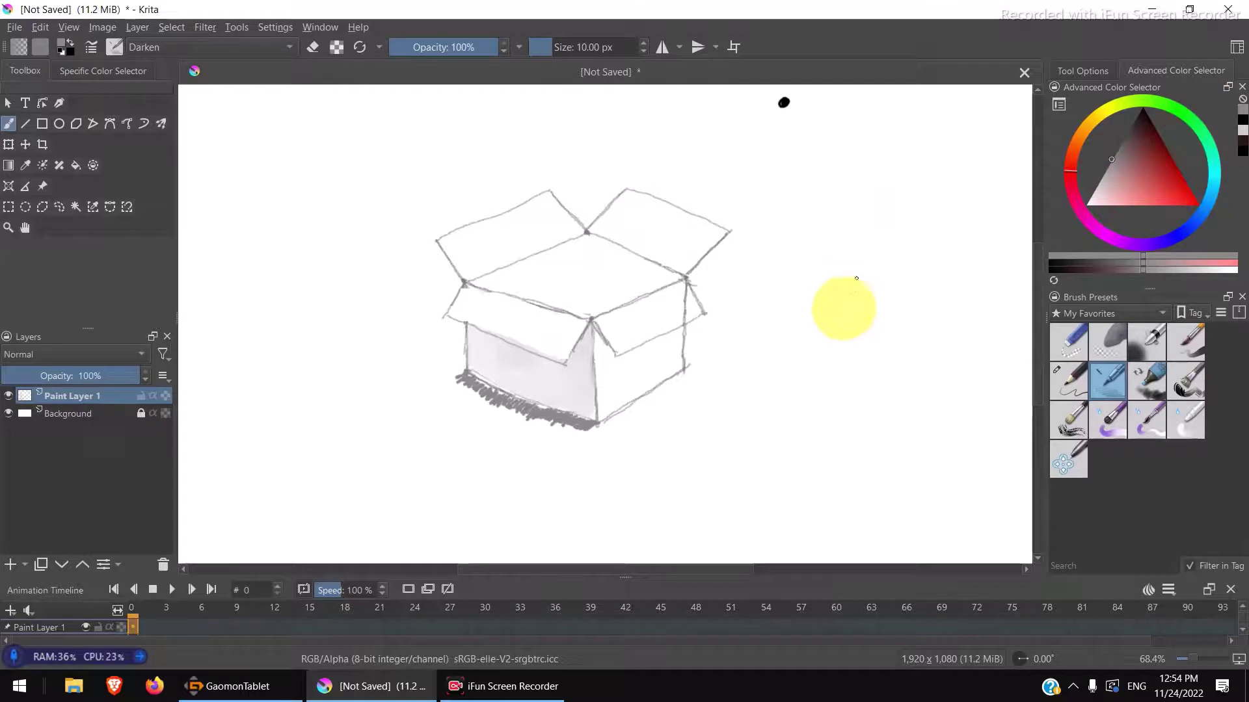
pyautogui.click(1106, 380)
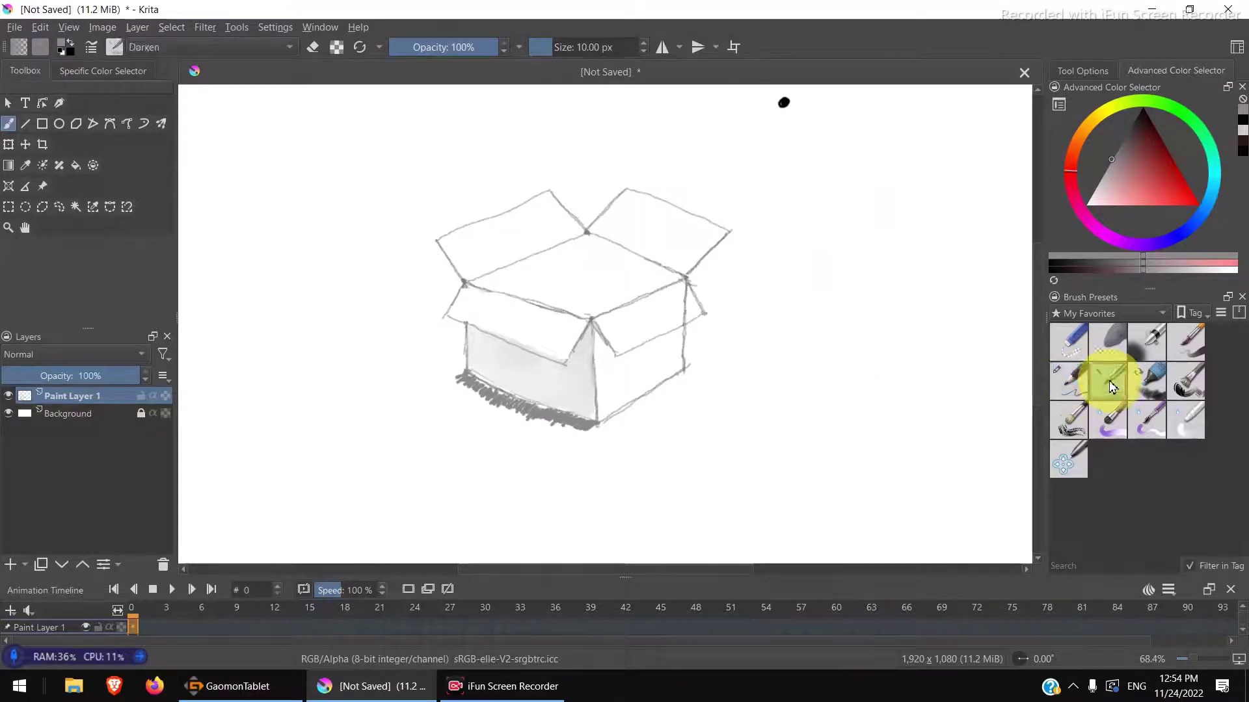
pyautogui.click(1242, 127)
# Step: Draw a vertical line marking the box's inner back corner, discarding a test stroke
pyautogui.moveTo(864, 279); pyautogui.dragTo(852, 327)
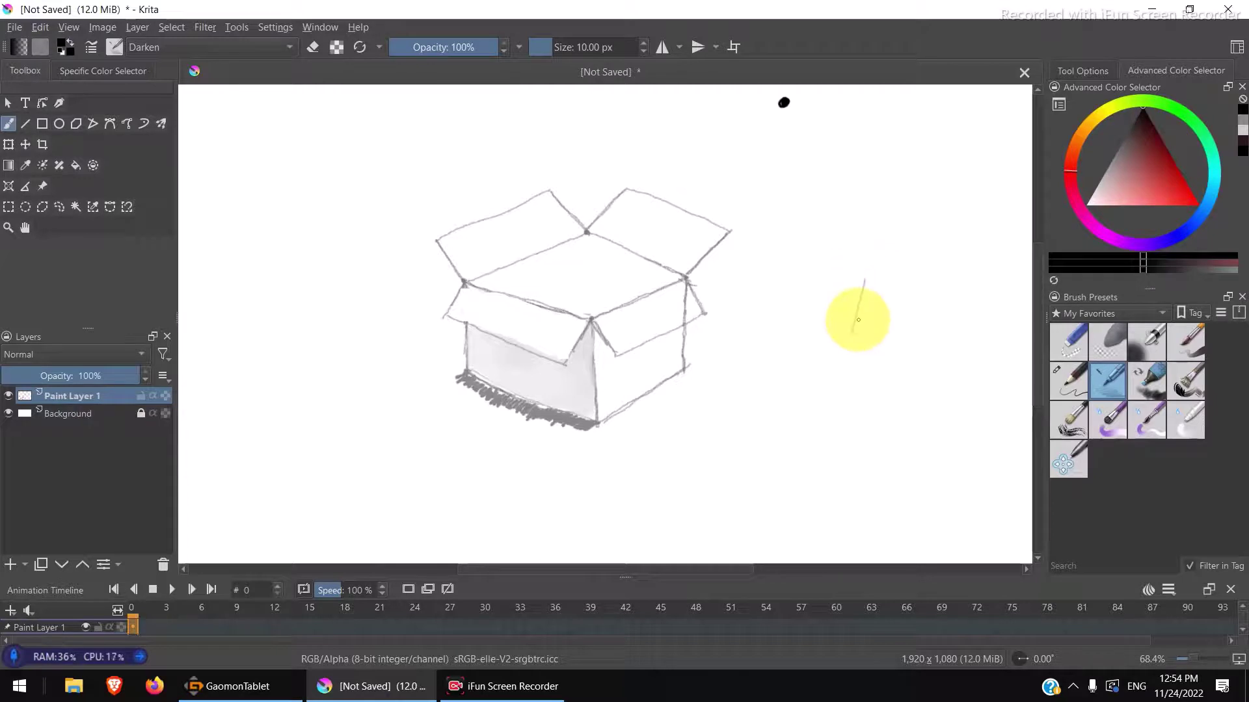
pyautogui.hotkey('ctrl', 'z')
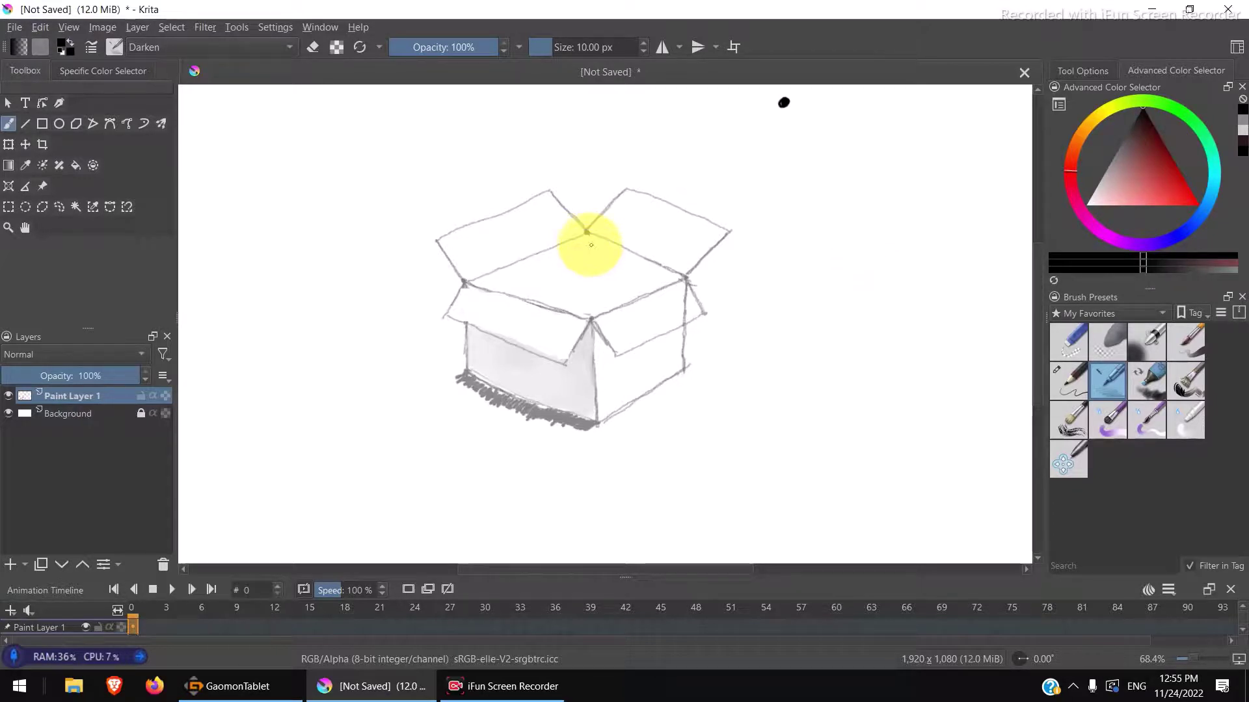
pyautogui.moveTo(589, 243); pyautogui.dragTo(591, 316)
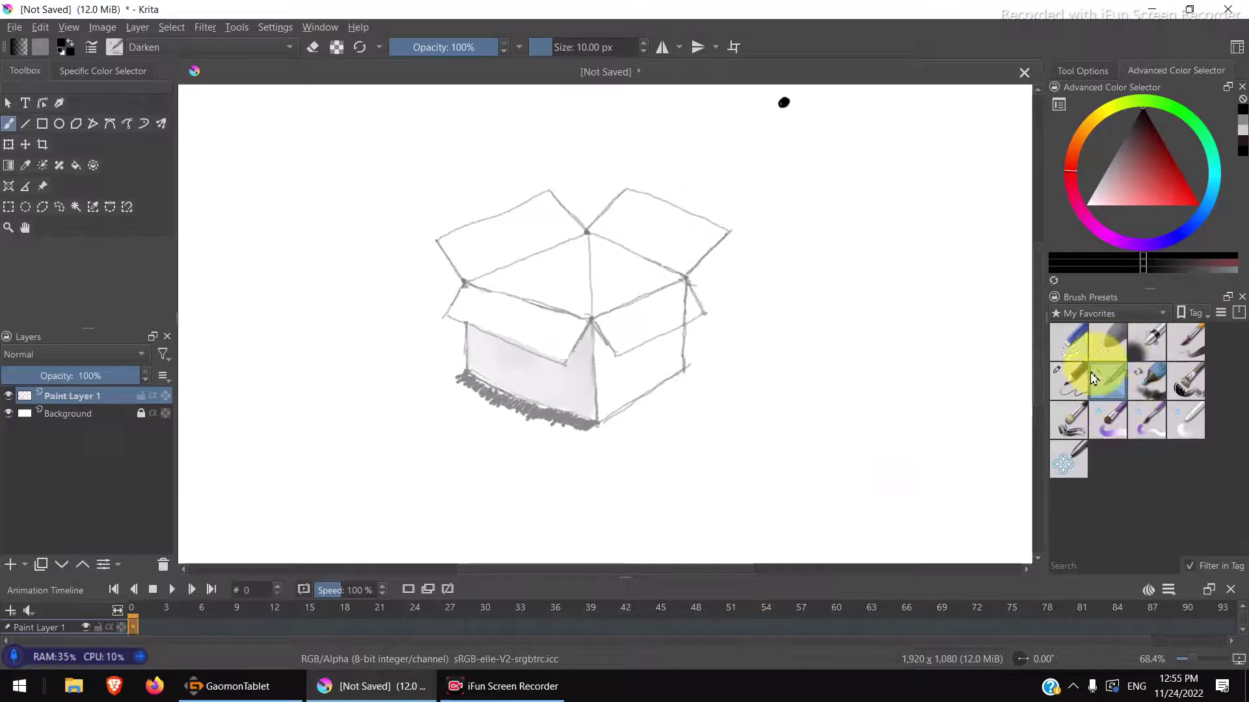
pyautogui.moveTo(1087, 342)
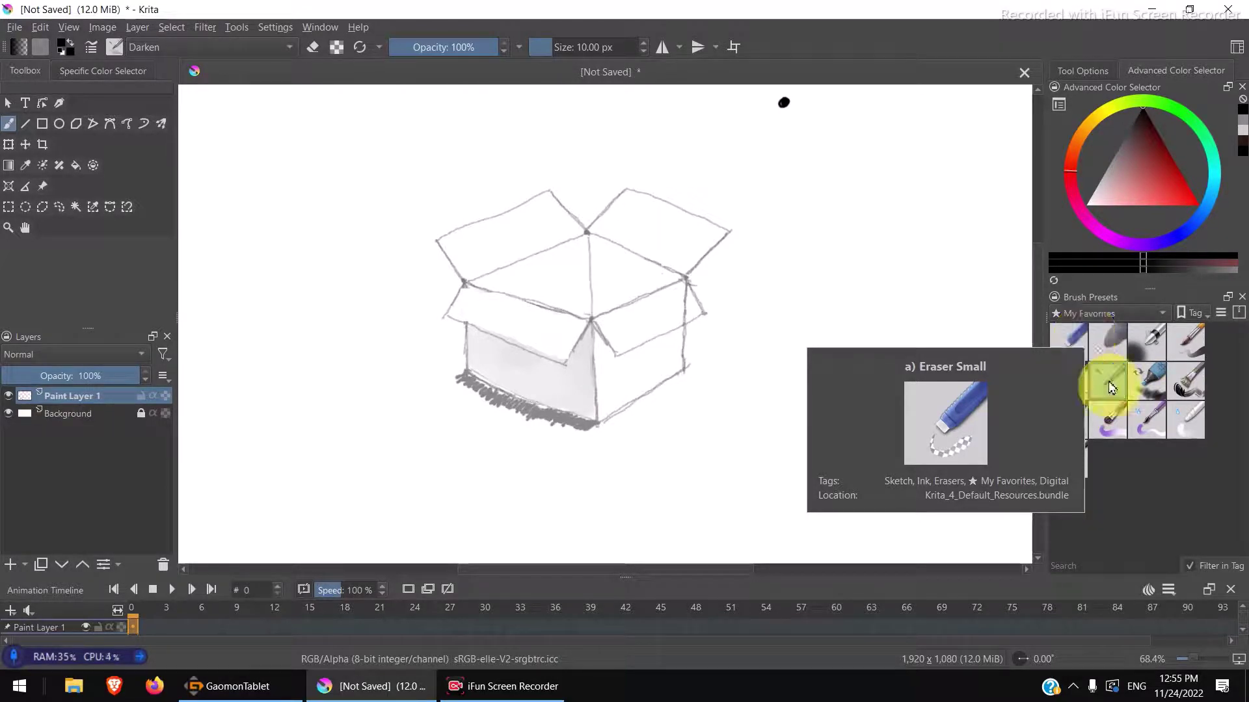
# Step: With the black ink brush, paint dark shadows at the front centre corner, under the left flap and at the right rim
pyautogui.click(1071, 380)
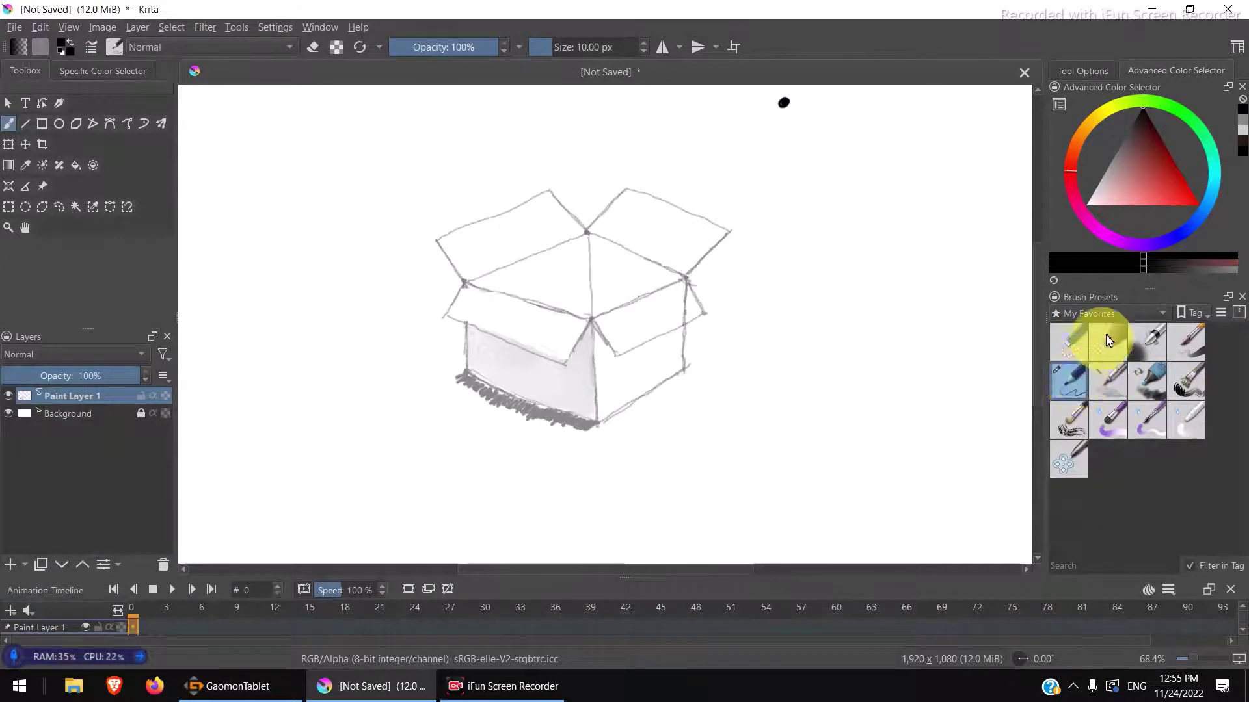
pyautogui.click(598, 343)
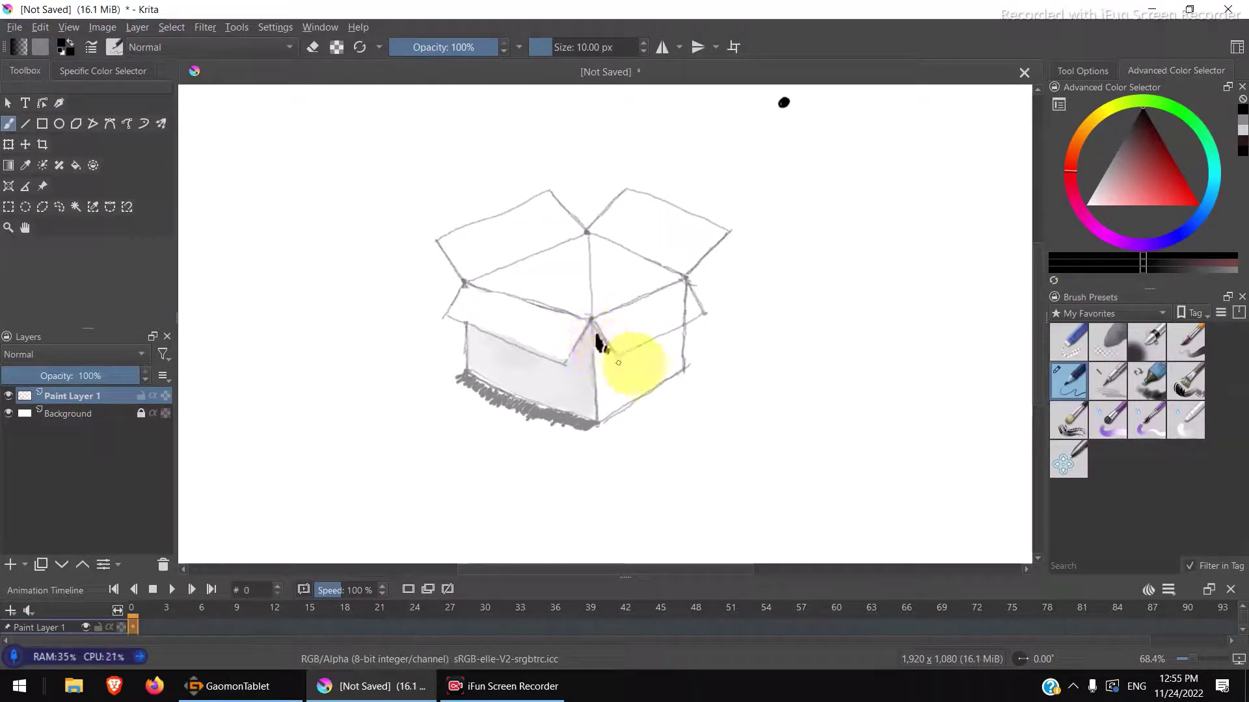
pyautogui.click(1138, 114)
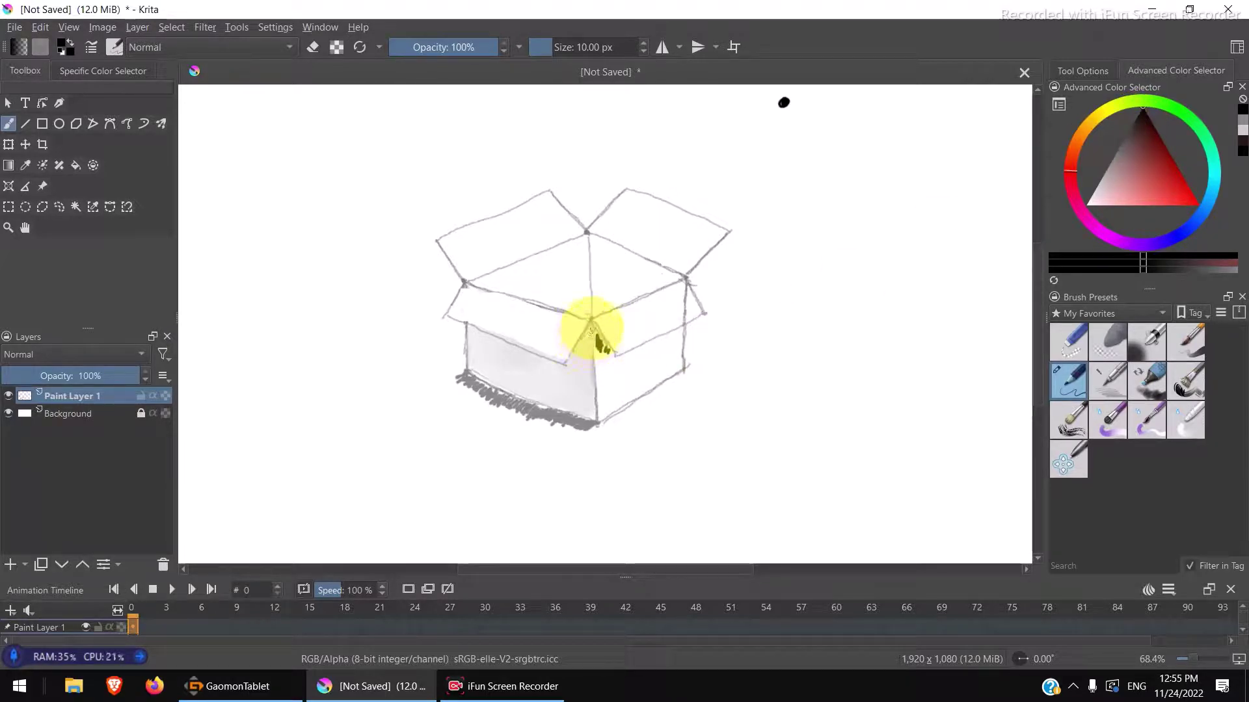
pyautogui.moveTo(588, 337)
pyautogui.mouseDown()
pyautogui.moveTo(573, 357)
pyautogui.moveTo(590, 332)
pyautogui.moveTo(584, 349)
pyautogui.mouseUp()
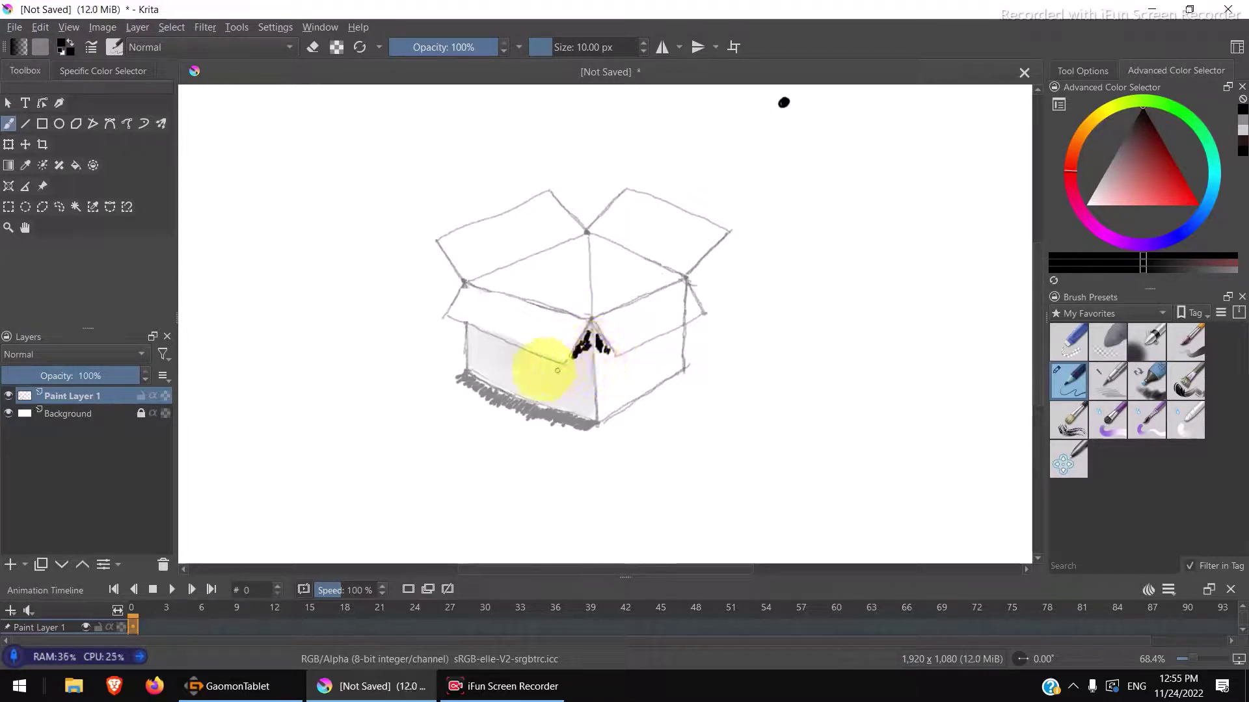
pyautogui.moveTo(487, 338)
pyautogui.mouseDown()
pyautogui.moveTo(519, 352)
pyautogui.moveTo(488, 338)
pyautogui.moveTo(546, 362)
pyautogui.mouseUp()
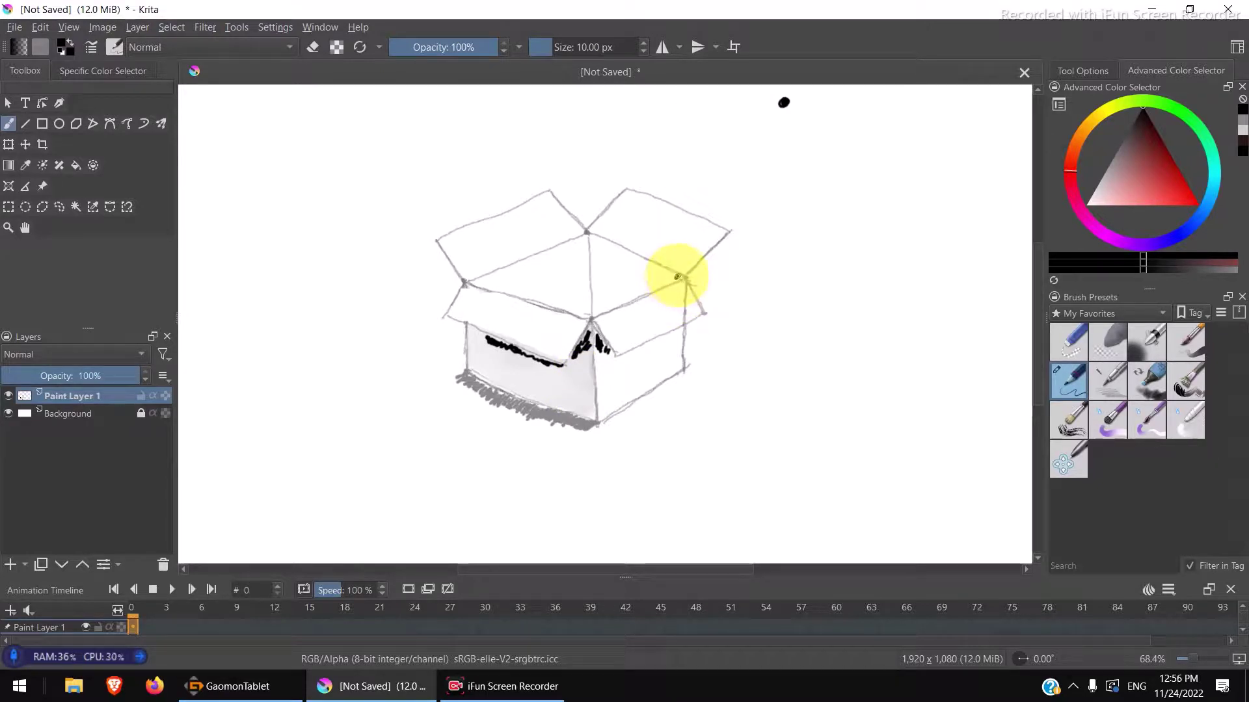
pyautogui.moveTo(674, 277); pyautogui.dragTo(653, 281)
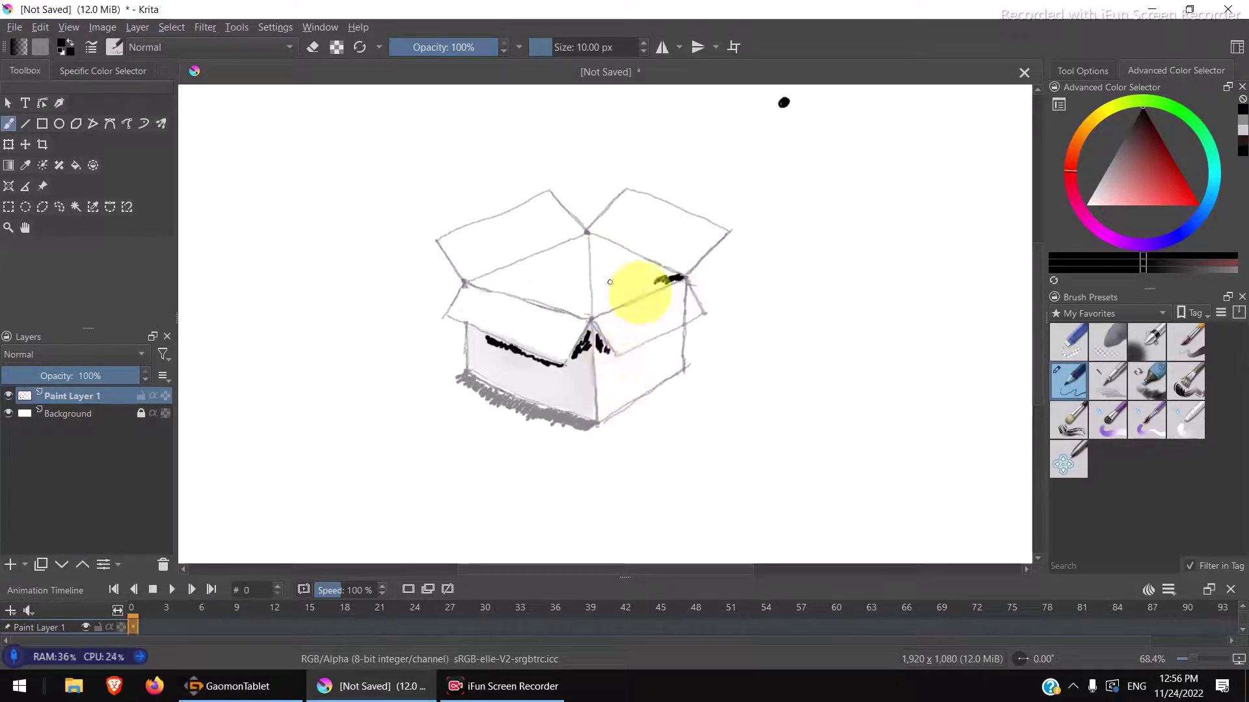
pyautogui.click(1110, 383)
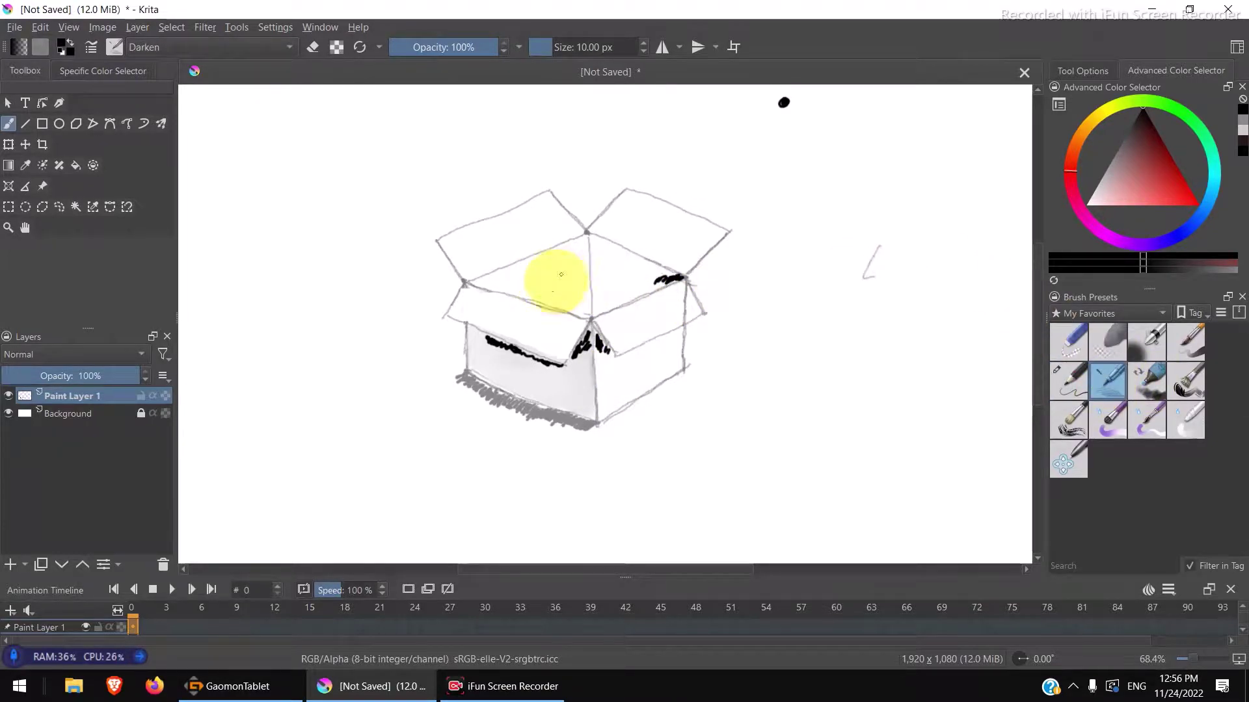
# Step: Scribble small grey loops across the box opening as packing peanuts
pyautogui.moveTo(519, 290)
pyautogui.mouseDown()
pyautogui.moveTo(564, 269)
pyautogui.moveTo(555, 276)
pyautogui.moveTo(608, 270)
pyautogui.moveTo(621, 285)
pyautogui.moveTo(625, 270)
pyautogui.moveTo(604, 288)
pyautogui.moveTo(626, 283)
pyautogui.moveTo(619, 294)
pyautogui.moveTo(652, 282)
pyautogui.mouseUp()
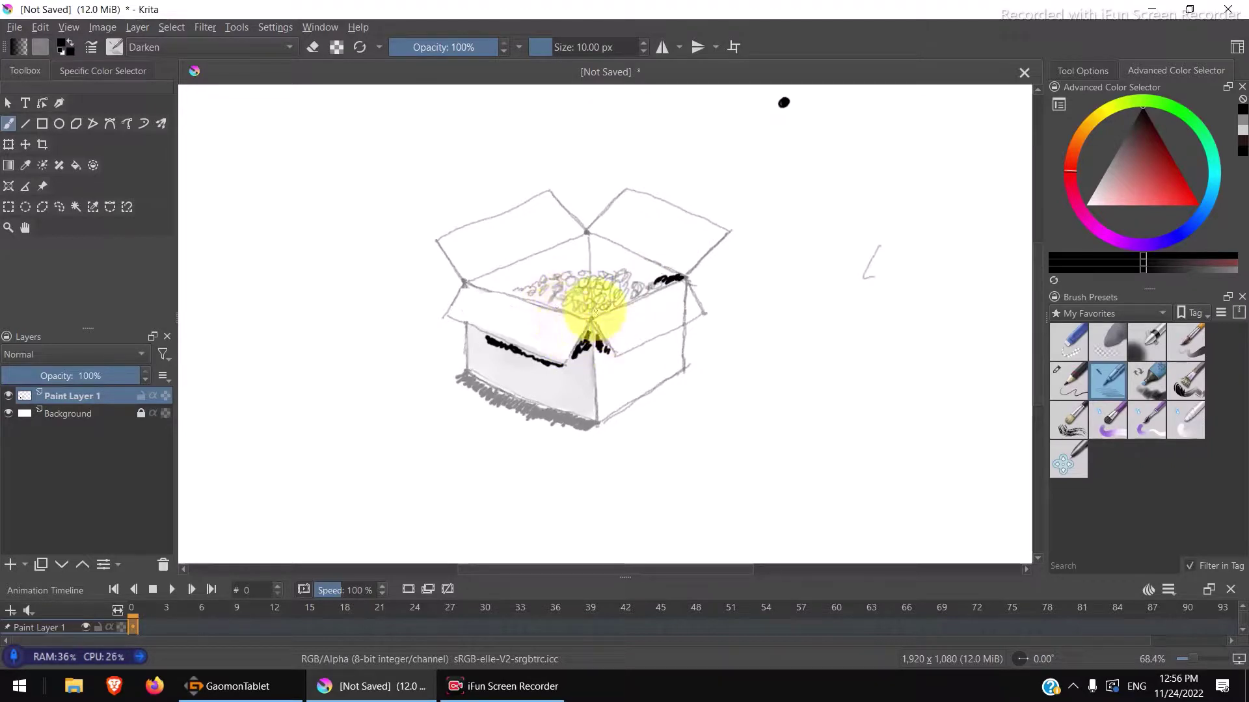
pyautogui.moveTo(593, 311); pyautogui.dragTo(594, 306)
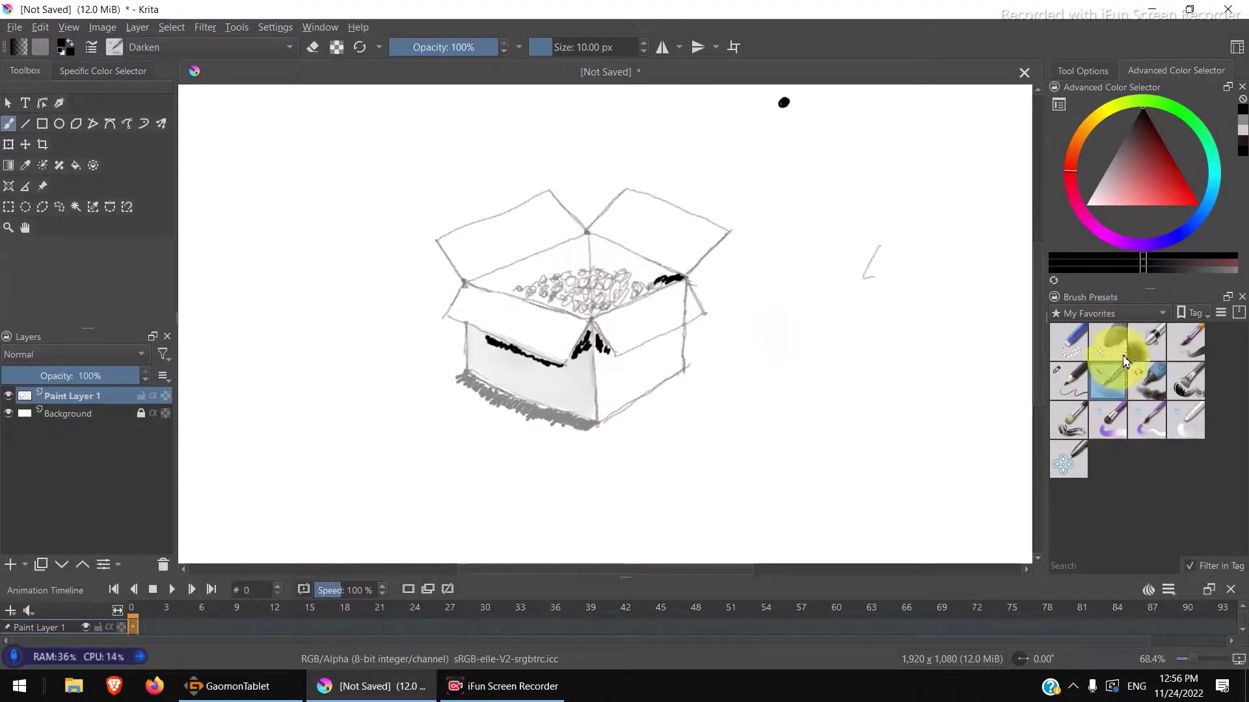
pyautogui.click(1072, 383)
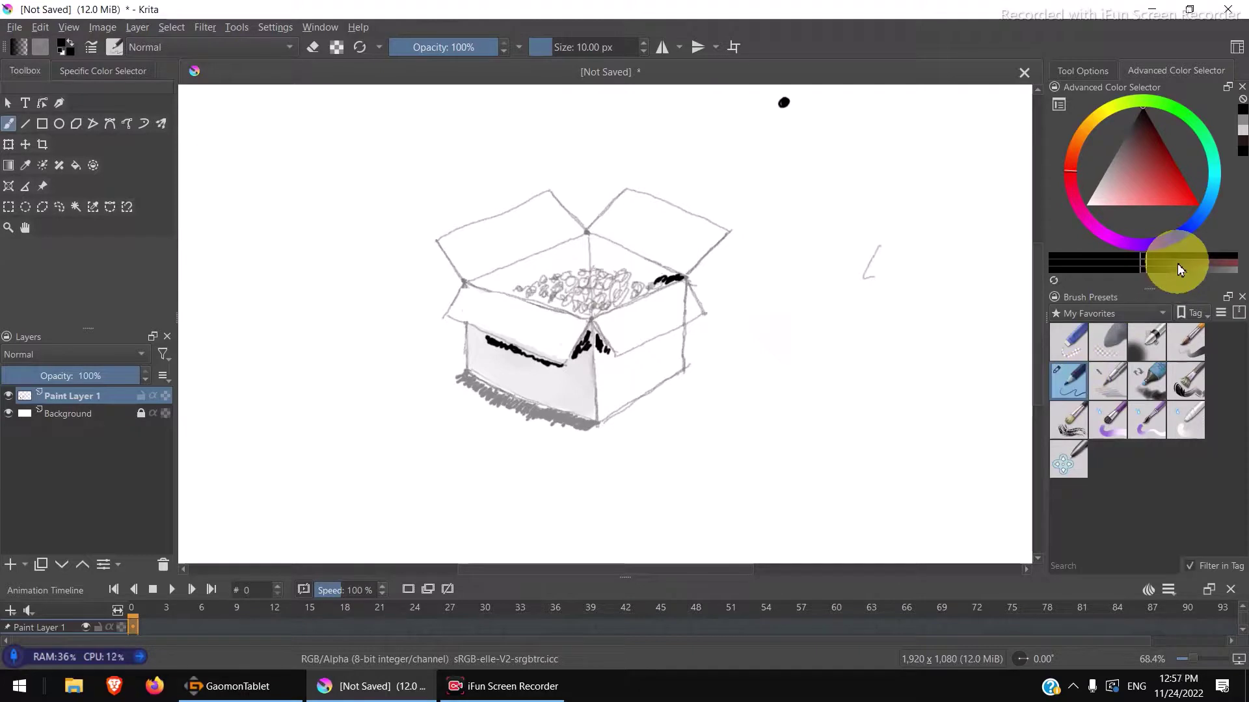
# Step: Paint light grey tone inside the box, then set the soft blending brush to 25 px
pyautogui.click(1242, 130)
pyautogui.moveTo(585, 247)
pyautogui.mouseDown()
pyautogui.moveTo(647, 269)
pyautogui.moveTo(594, 245)
pyautogui.moveTo(599, 256)
pyautogui.moveTo(632, 233)
pyautogui.mouseUp()
pyautogui.click(1170, 421)
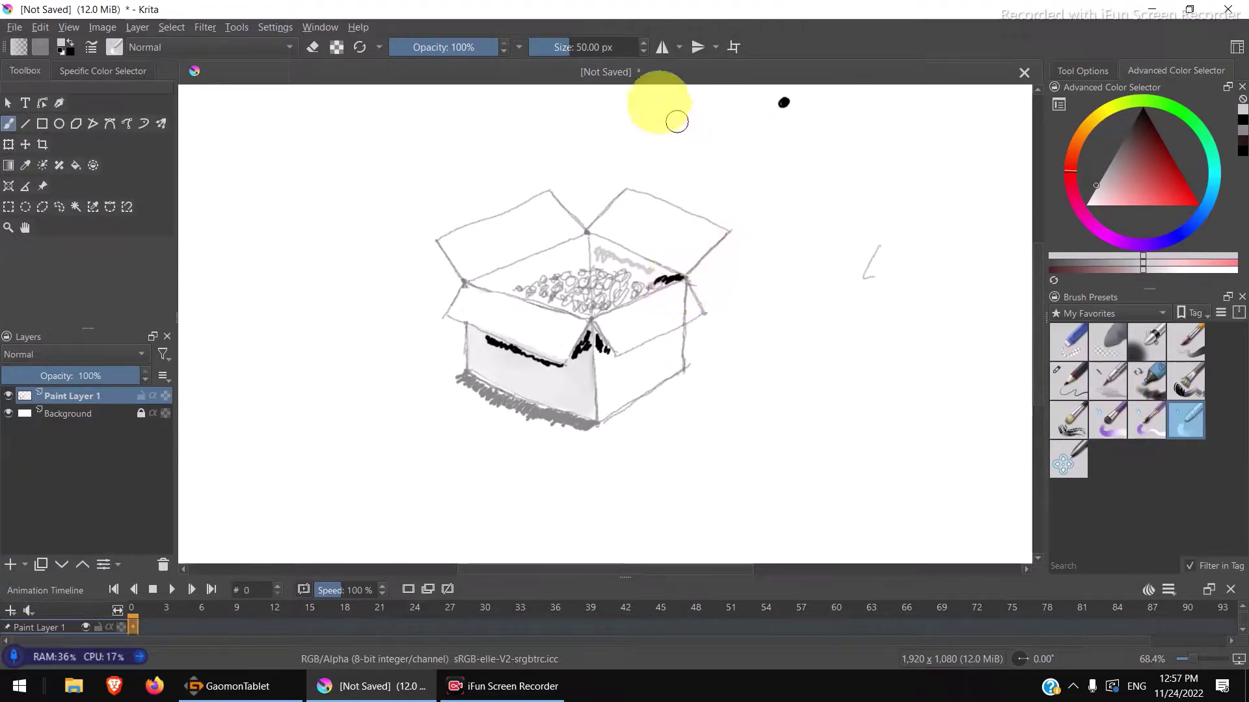
pyautogui.moveTo(636, 50); pyautogui.dragTo(560, 52)
pyautogui.click(560, 53)
pyautogui.write('25')
pyautogui.press('Return')
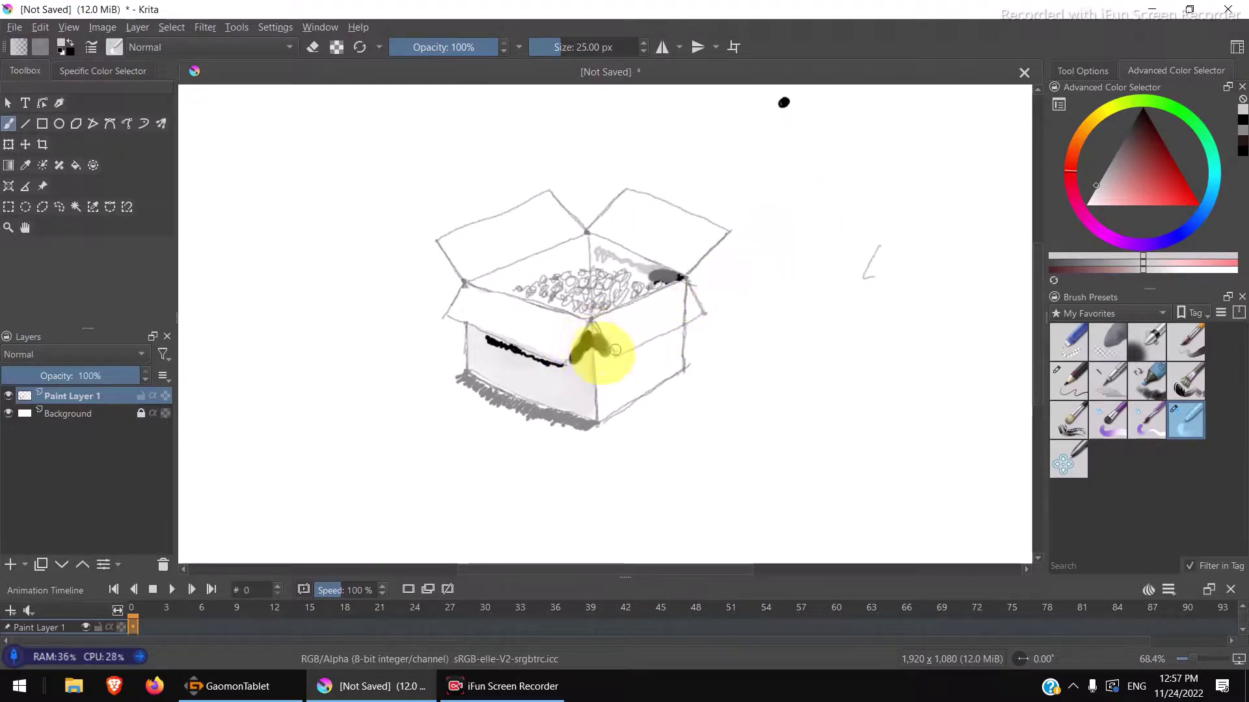
# Step: Smudge the black shadows under the left flap and at the front corner into soft grey
pyautogui.moveTo(605, 360); pyautogui.dragTo(601, 354)
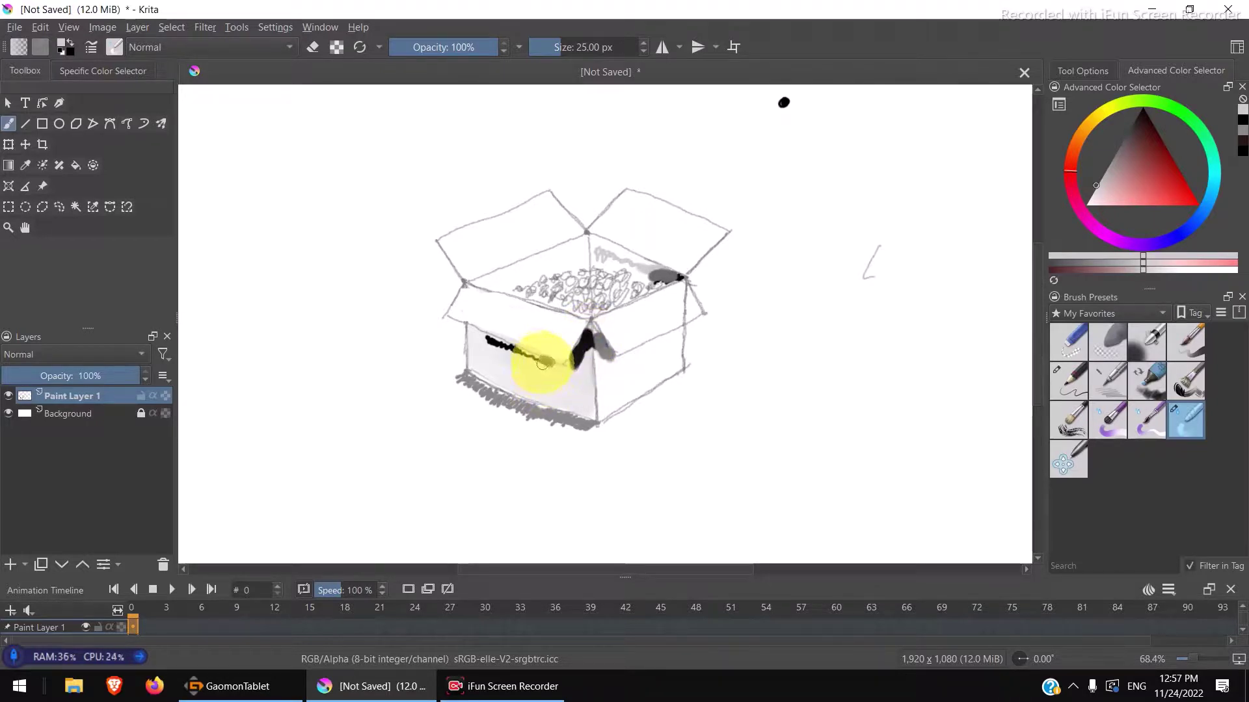
pyautogui.moveTo(541, 363)
pyautogui.mouseDown()
pyautogui.moveTo(494, 343)
pyautogui.moveTo(540, 362)
pyautogui.moveTo(487, 337)
pyautogui.moveTo(629, 415)
pyautogui.moveTo(521, 357)
pyautogui.moveTo(577, 354)
pyautogui.moveTo(646, 291)
pyautogui.moveTo(631, 268)
pyautogui.moveTo(655, 268)
pyautogui.moveTo(594, 244)
pyautogui.moveTo(593, 262)
pyautogui.moveTo(642, 265)
pyautogui.moveTo(657, 294)
pyautogui.moveTo(607, 267)
pyautogui.moveTo(685, 259)
pyautogui.moveTo(629, 279)
pyautogui.moveTo(646, 270)
pyautogui.moveTo(607, 257)
pyautogui.moveTo(703, 307)
pyautogui.moveTo(622, 256)
pyautogui.moveTo(591, 273)
pyautogui.moveTo(663, 273)
pyautogui.moveTo(675, 167)
pyautogui.moveTo(603, 264)
pyautogui.moveTo(585, 256)
pyautogui.moveTo(603, 260)
pyautogui.moveTo(595, 247)
pyautogui.moveTo(655, 295)
pyautogui.moveTo(624, 256)
pyautogui.moveTo(595, 259)
pyautogui.moveTo(539, 366)
pyautogui.moveTo(589, 425)
pyautogui.moveTo(535, 418)
pyautogui.moveTo(539, 437)
pyautogui.moveTo(555, 365)
pyautogui.moveTo(521, 362)
pyautogui.moveTo(550, 374)
pyautogui.moveTo(510, 360)
pyautogui.moveTo(549, 363)
pyautogui.moveTo(538, 371)
pyautogui.moveTo(589, 413)
pyautogui.moveTo(512, 351)
pyautogui.moveTo(533, 359)
pyautogui.moveTo(491, 343)
pyautogui.moveTo(578, 375)
pyautogui.moveTo(585, 337)
pyautogui.moveTo(593, 348)
pyautogui.moveTo(660, 274)
pyautogui.moveTo(796, 227)
pyautogui.moveTo(641, 382)
pyautogui.moveTo(658, 447)
pyautogui.moveTo(584, 335)
pyautogui.moveTo(572, 364)
pyautogui.mouseUp()
pyautogui.moveTo(591, 322)
pyautogui.mouseDown()
pyautogui.moveTo(607, 342)
pyautogui.moveTo(599, 348)
pyautogui.moveTo(593, 328)
pyautogui.moveTo(602, 359)
pyautogui.moveTo(584, 329)
pyautogui.moveTo(577, 375)
pyautogui.moveTo(583, 337)
pyautogui.moveTo(570, 365)
pyautogui.moveTo(534, 387)
pyautogui.moveTo(541, 367)
pyautogui.moveTo(524, 371)
pyautogui.moveTo(482, 345)
pyautogui.moveTo(528, 380)
pyautogui.mouseUp()
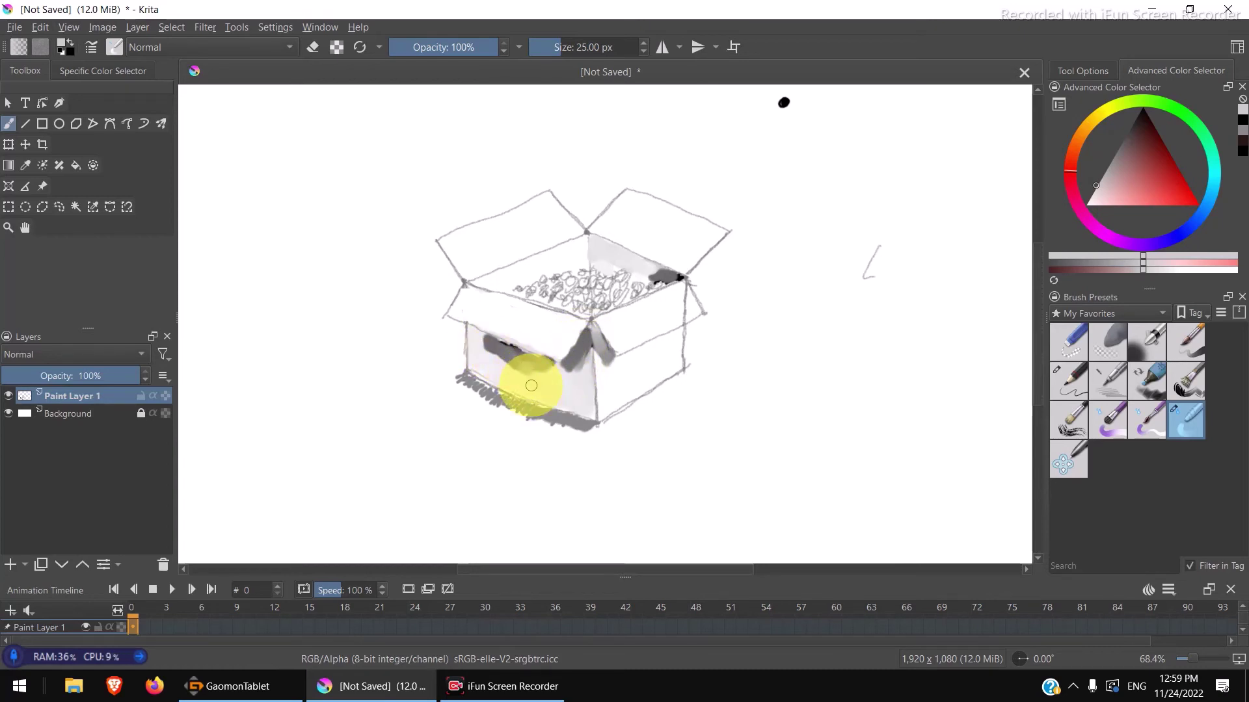